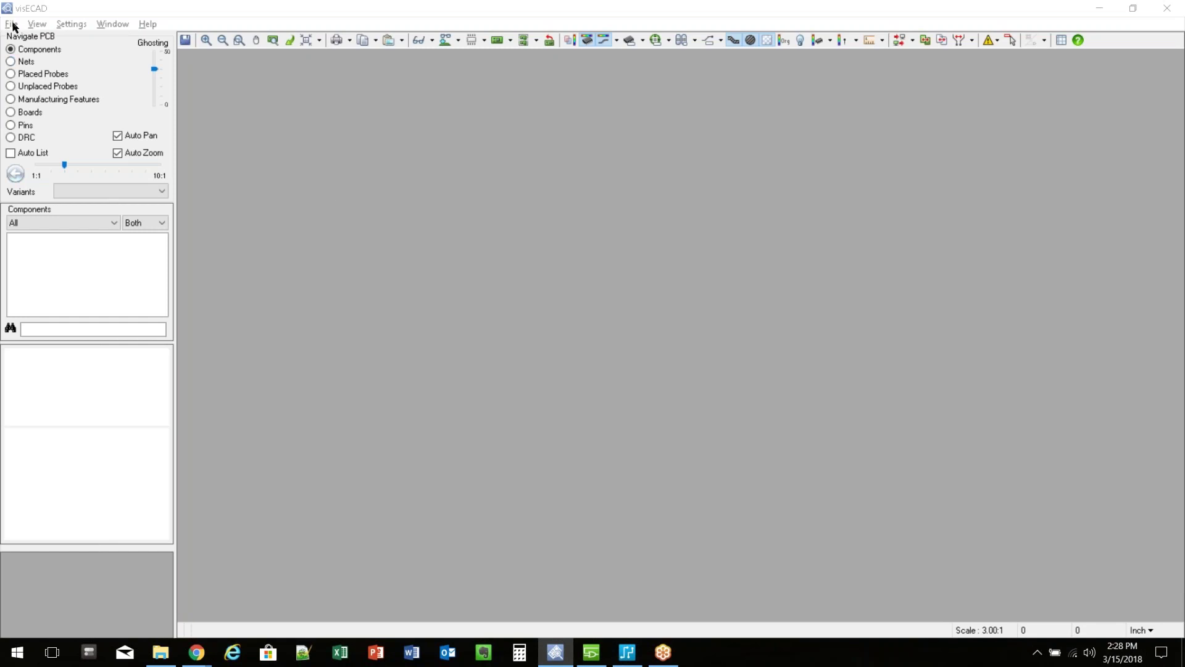
# Step: Leave the empty visECAD window and bring up PADS Designer's Lesson32 PCI-Connector schematic sheet
pyautogui.click(16, 26)
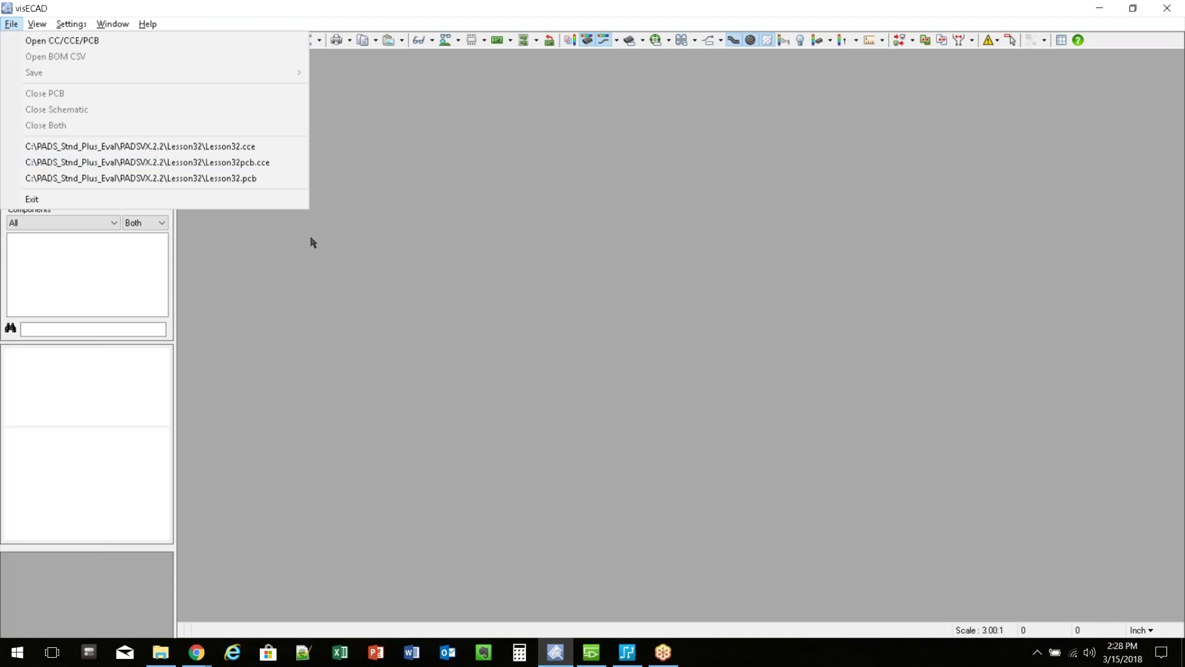
pyautogui.click(365, 271)
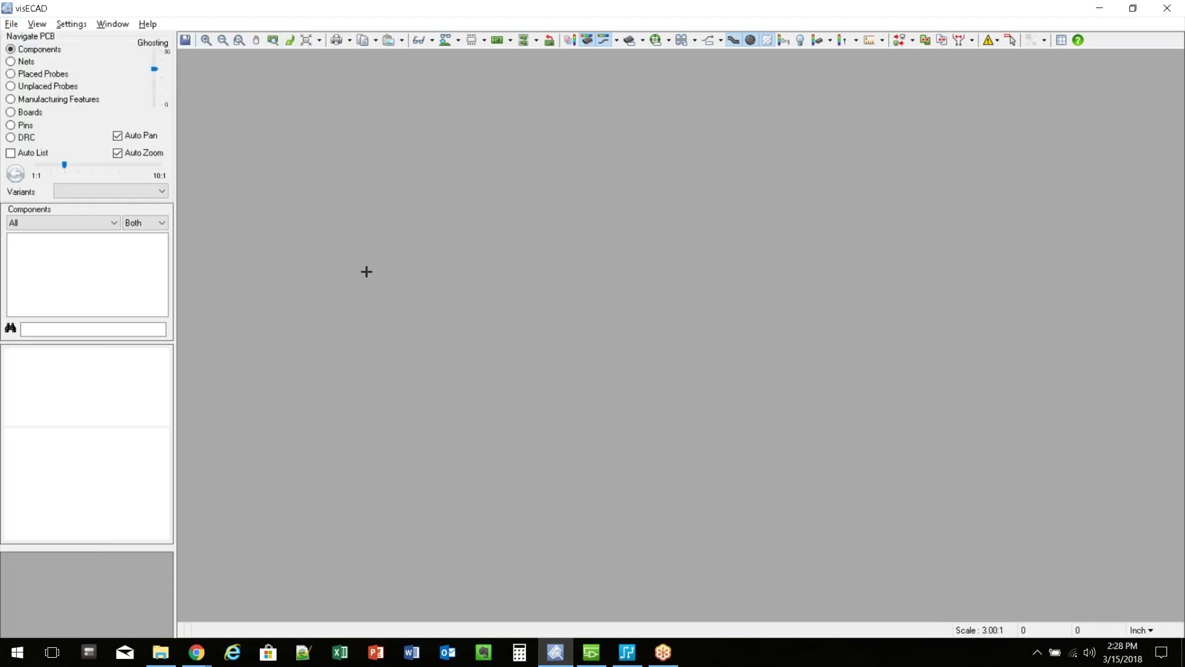
pyautogui.hotkey('alt', 'Tab')
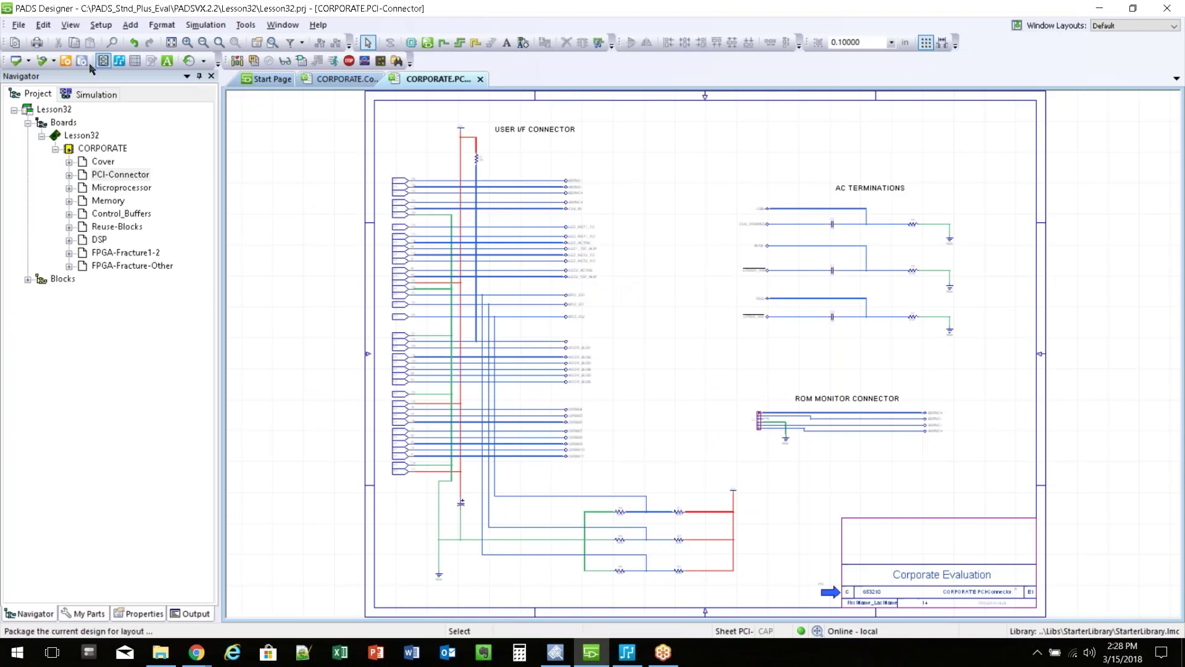
# Step: Start an eDxD schematic export and add '_sch' before the .cce extension of the output name
pyautogui.press('alt')
pyautogui.click(19, 26)
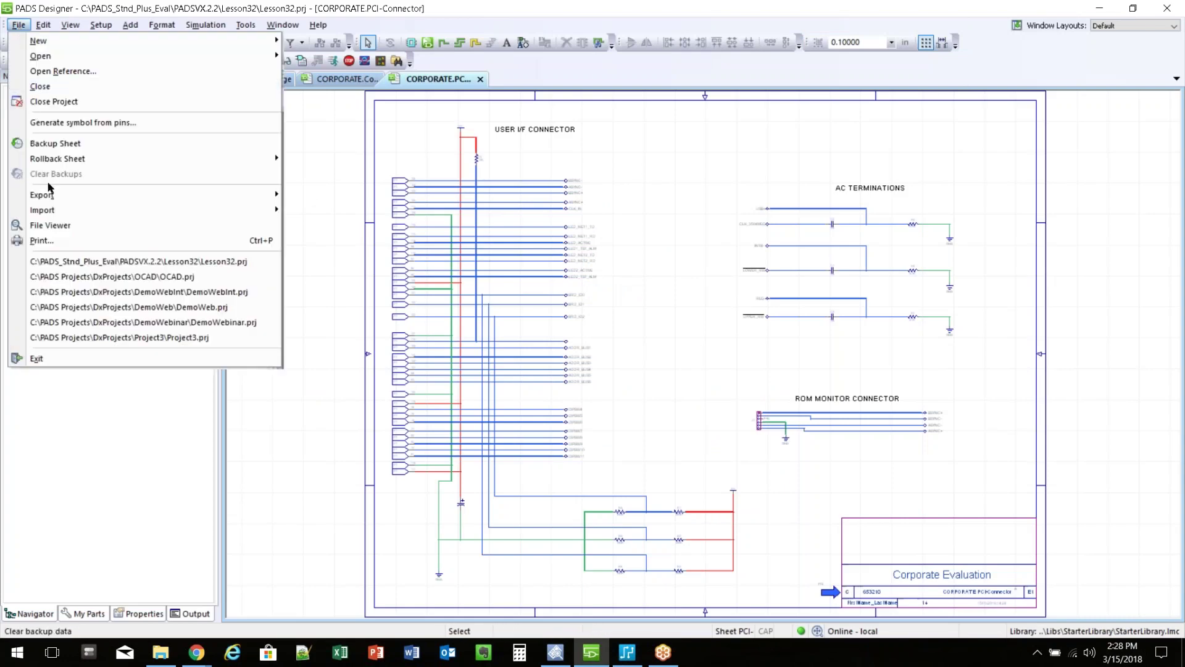
pyautogui.moveTo(53, 198)
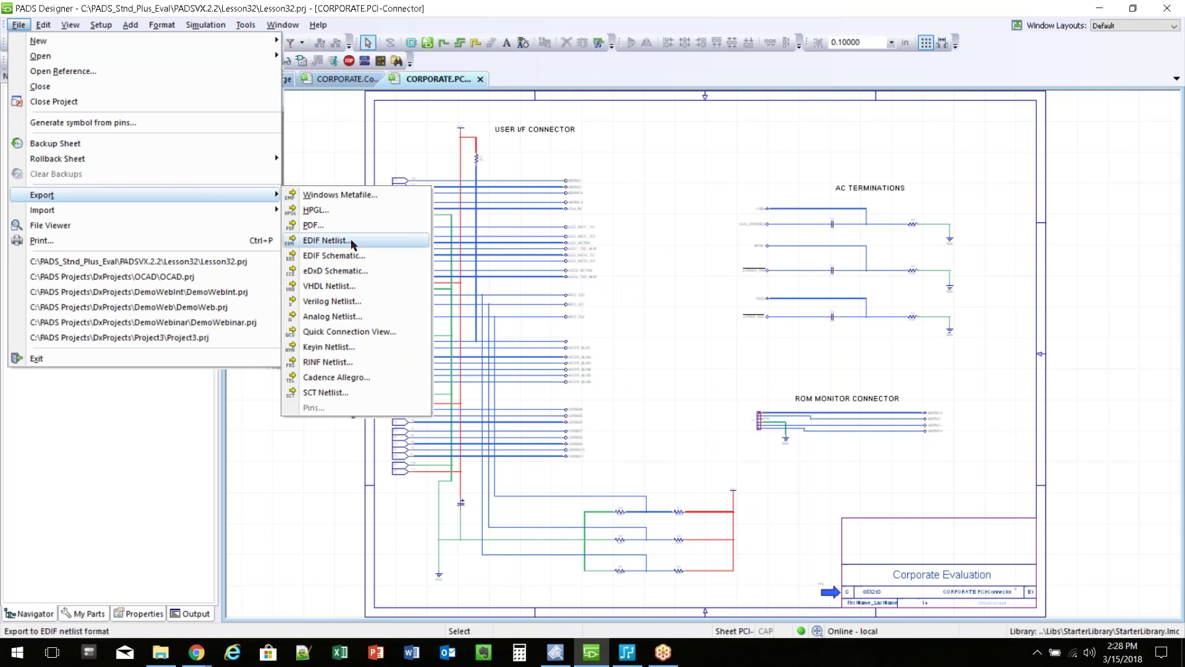
pyautogui.click(341, 275)
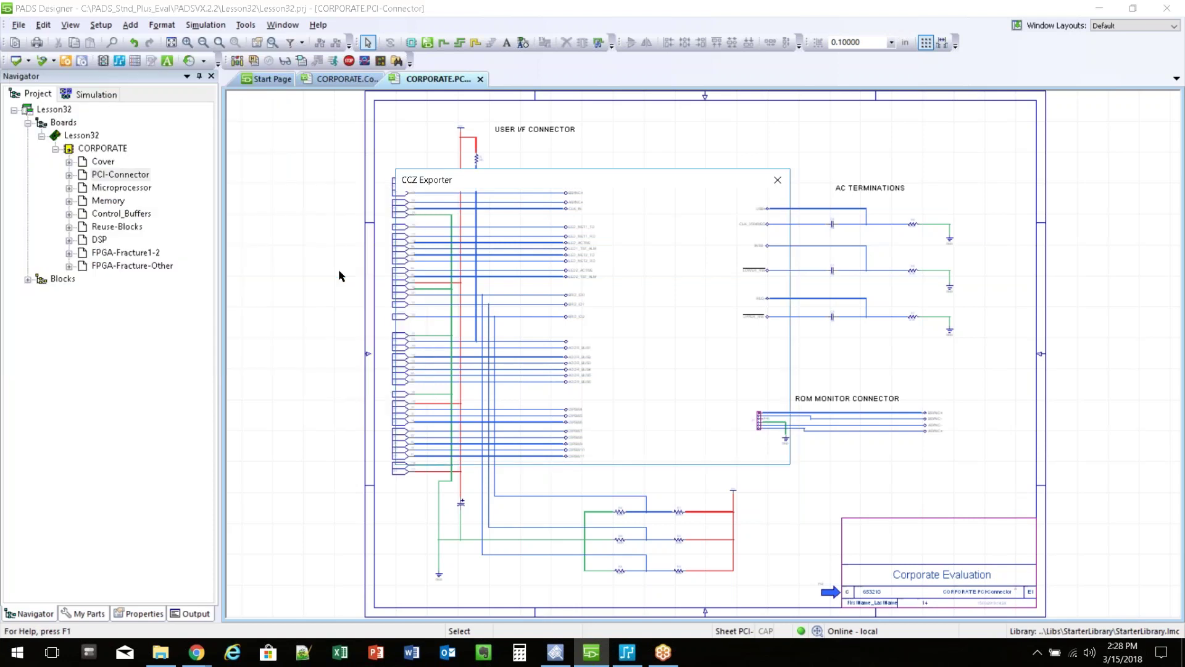
pyautogui.click(554, 213)
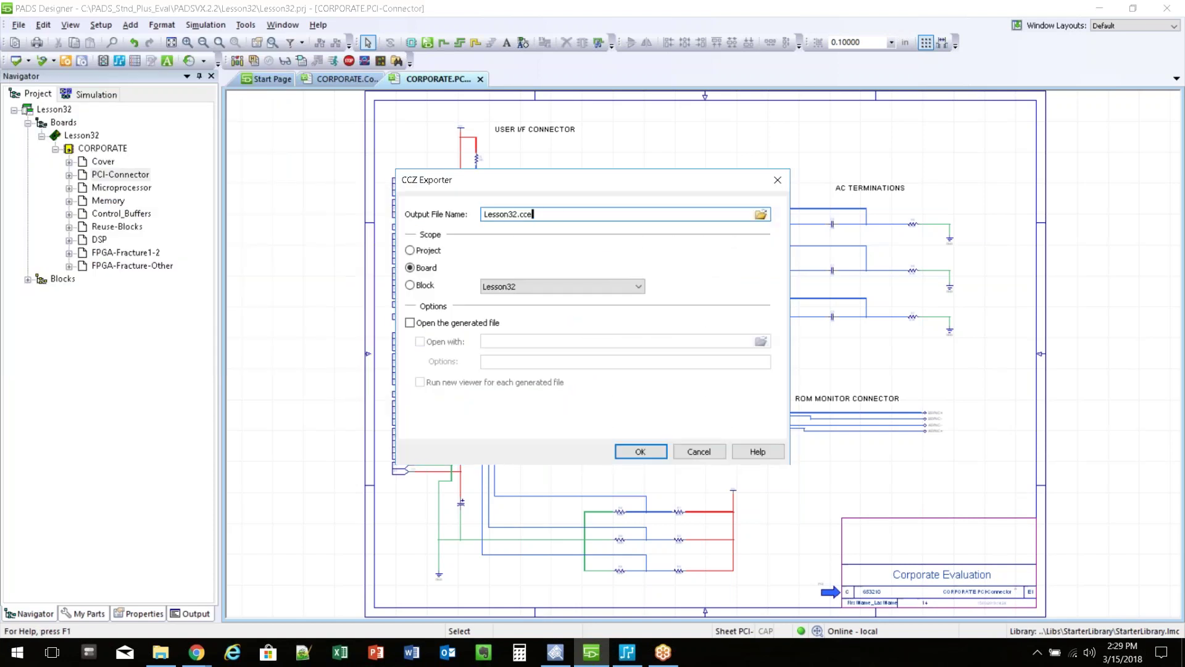
pyautogui.press('Left')
pyautogui.press('Left')
pyautogui.press('Left')
pyautogui.press('Left')
pyautogui.write('_sch')
# Step: Choose the Lesson32 block and run the CCE schematic export
pyautogui.click(544, 287)
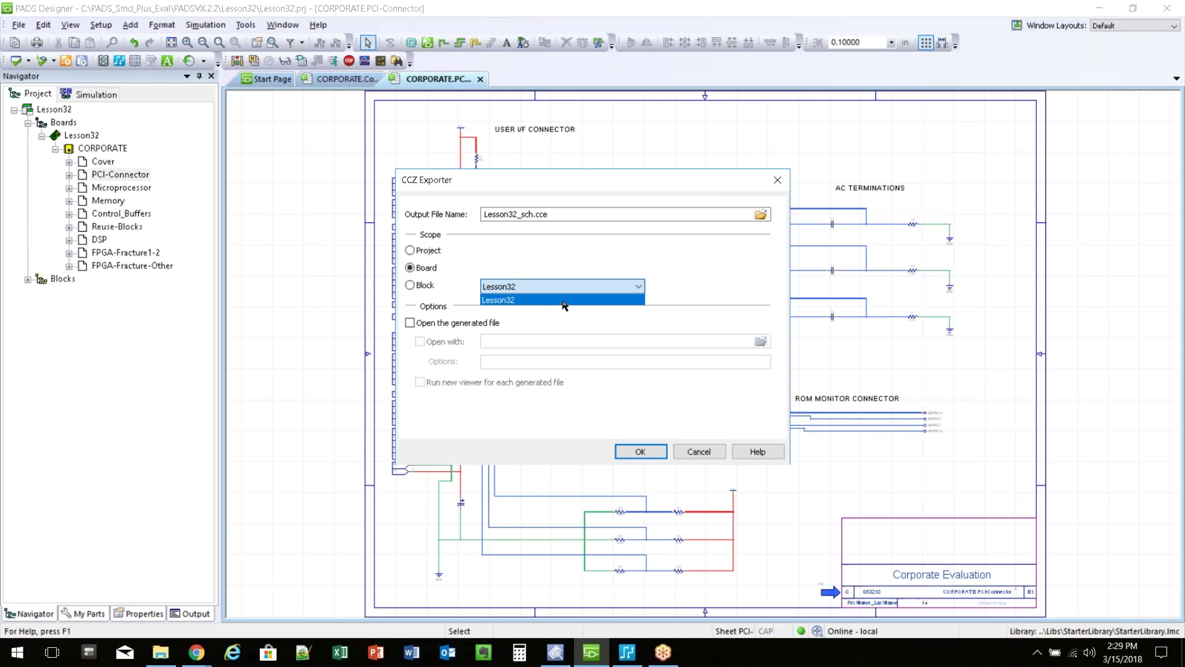
pyautogui.click(562, 300)
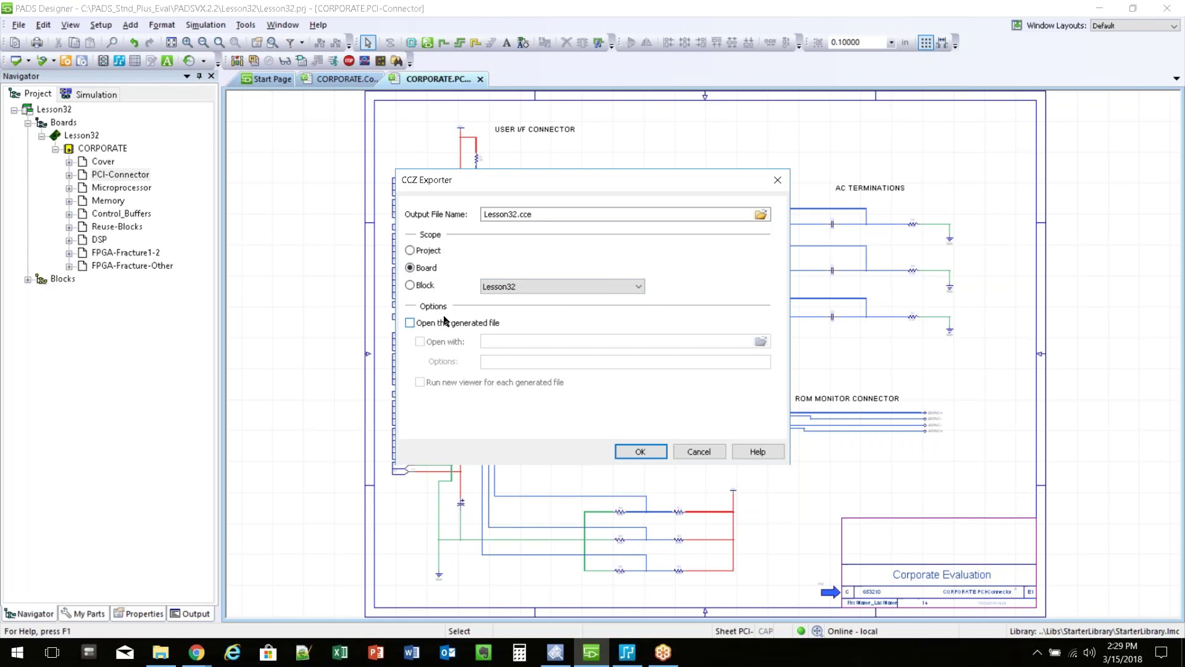
pyautogui.click(642, 451)
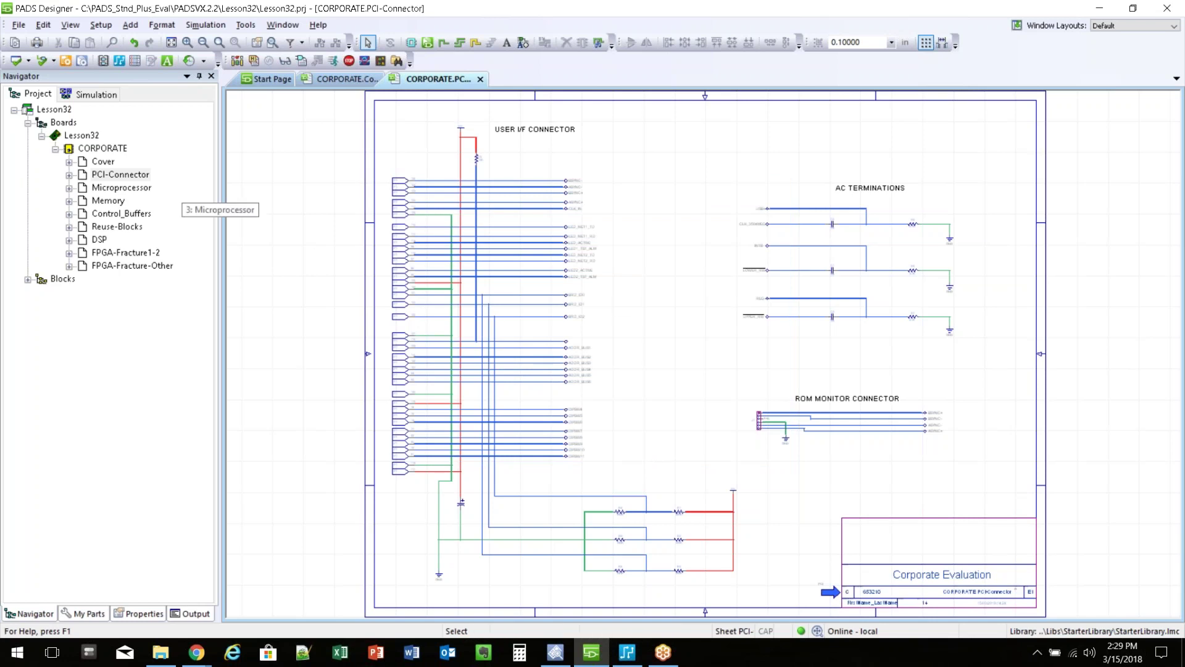
pyautogui.click(100, 25)
pyautogui.click(119, 38)
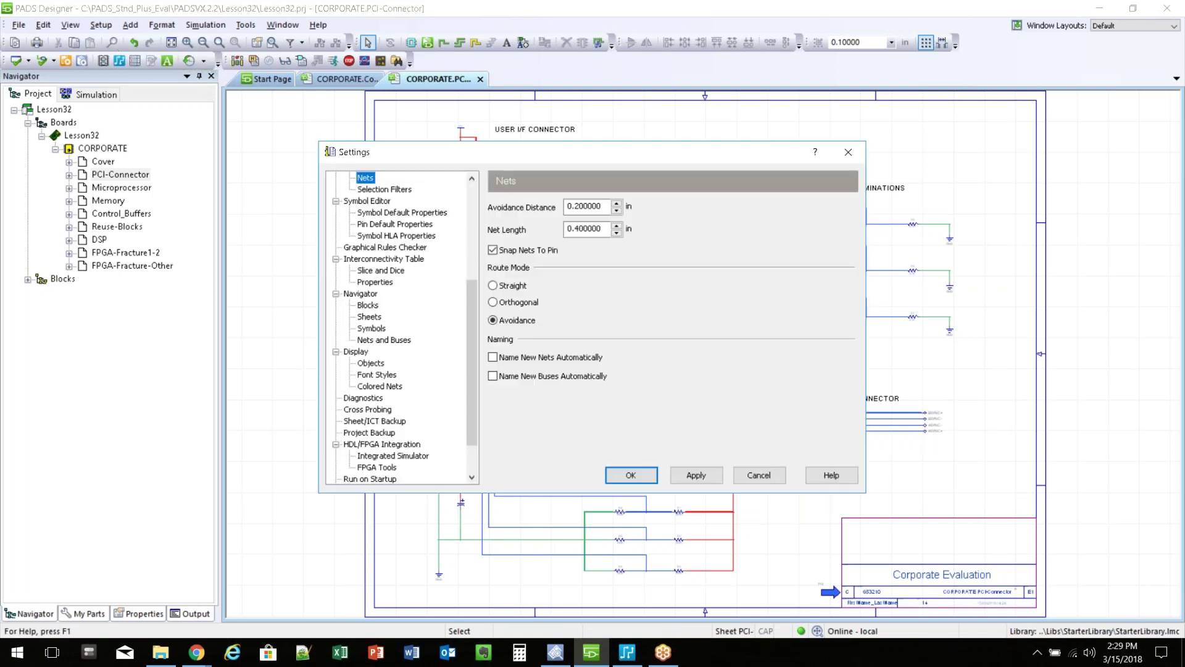
pyautogui.scroll(-2, 460, 383)
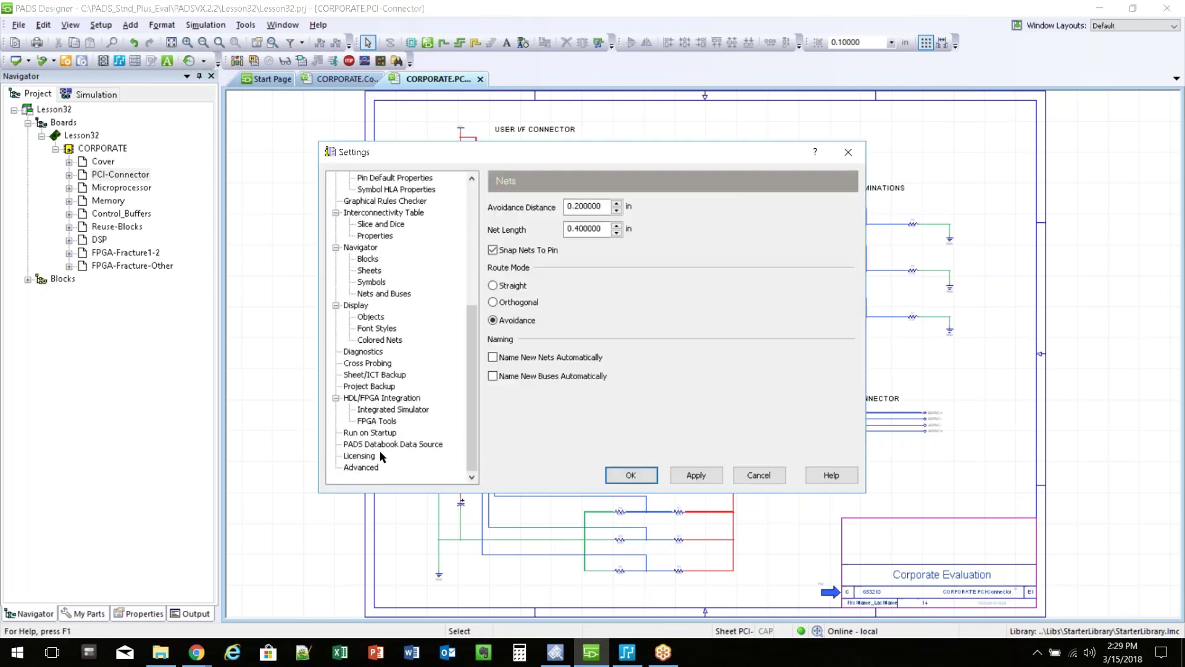
pyautogui.click(371, 433)
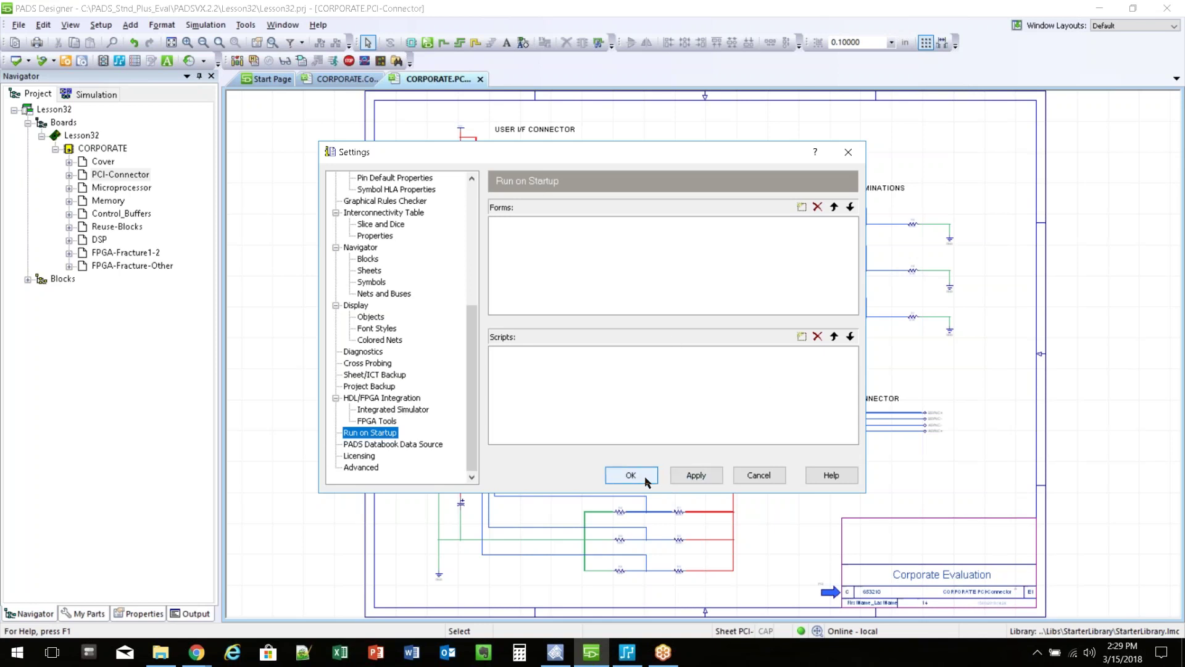
pyautogui.click(758, 475)
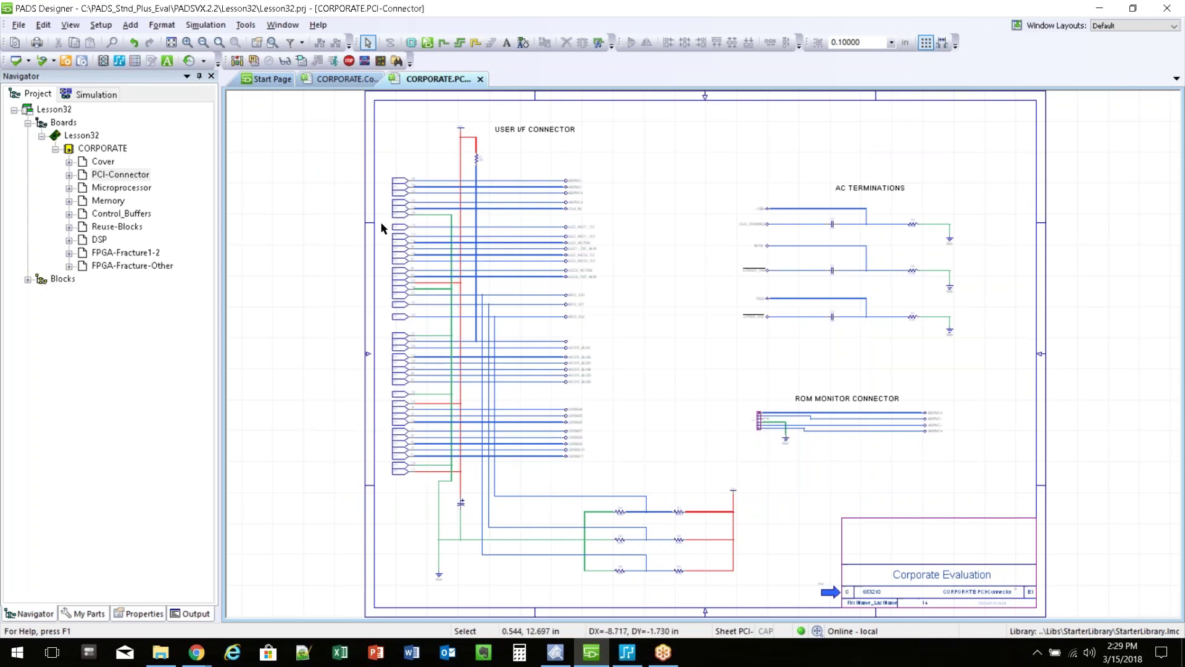
# Step: In PADS Layout, start a board export with CCE Files as the file type
pyautogui.hotkey('alt', 'Tab')
pyautogui.press('Tab')
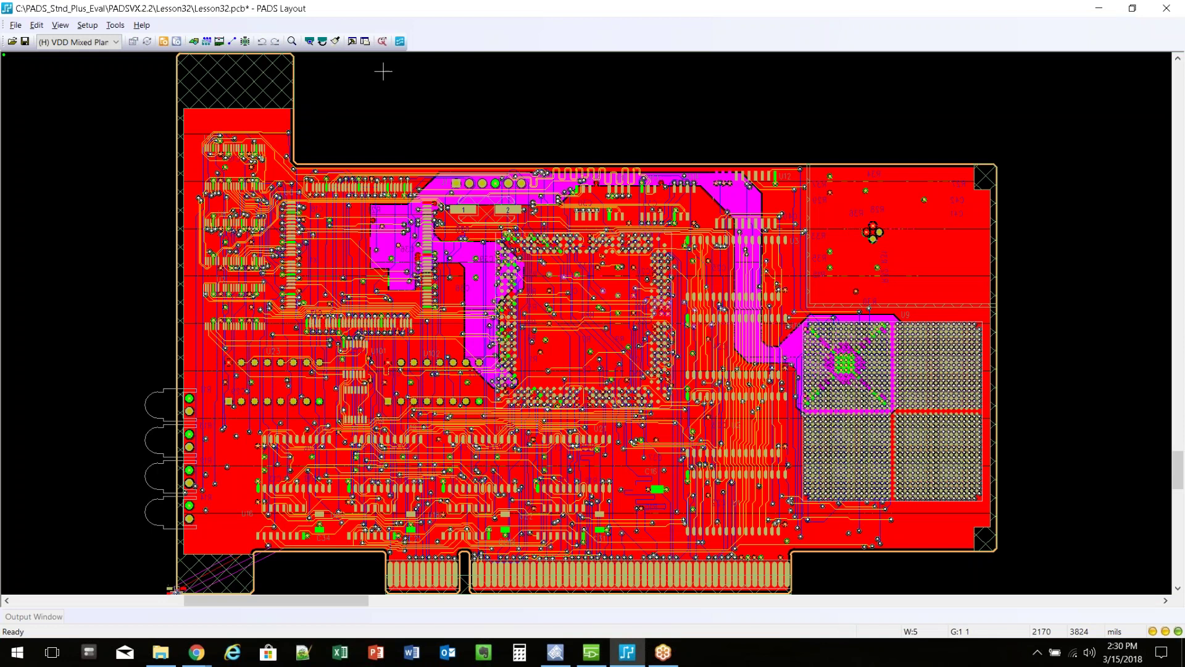
pyautogui.click(15, 25)
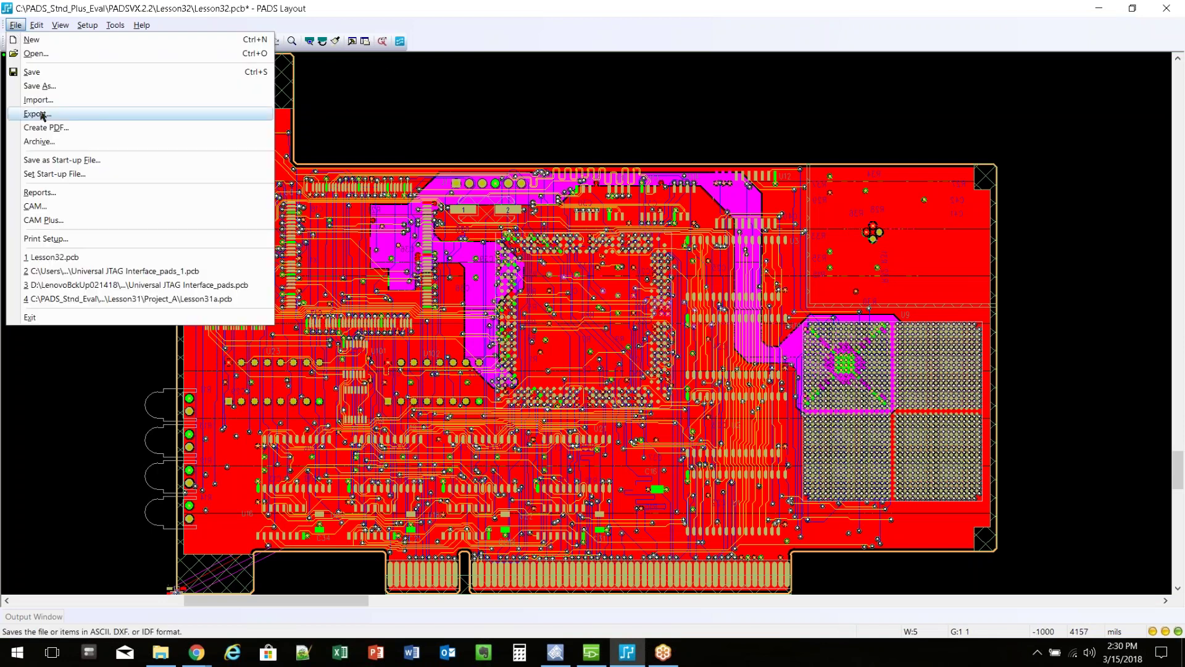
pyautogui.click(111, 114)
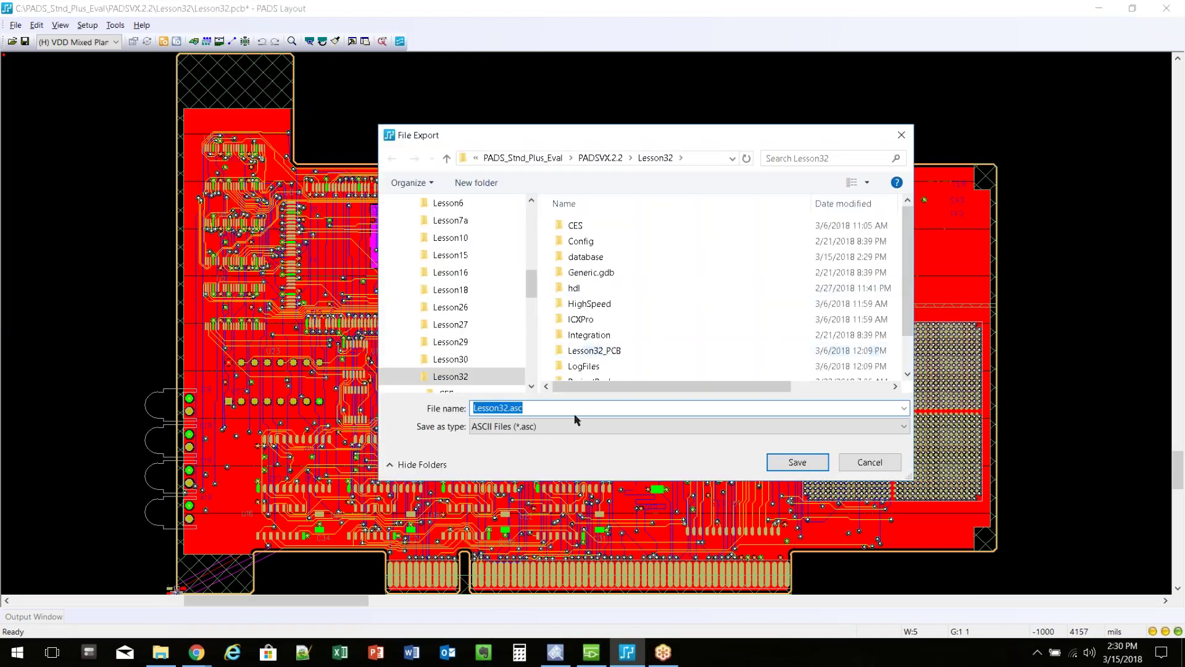
pyautogui.click(577, 425)
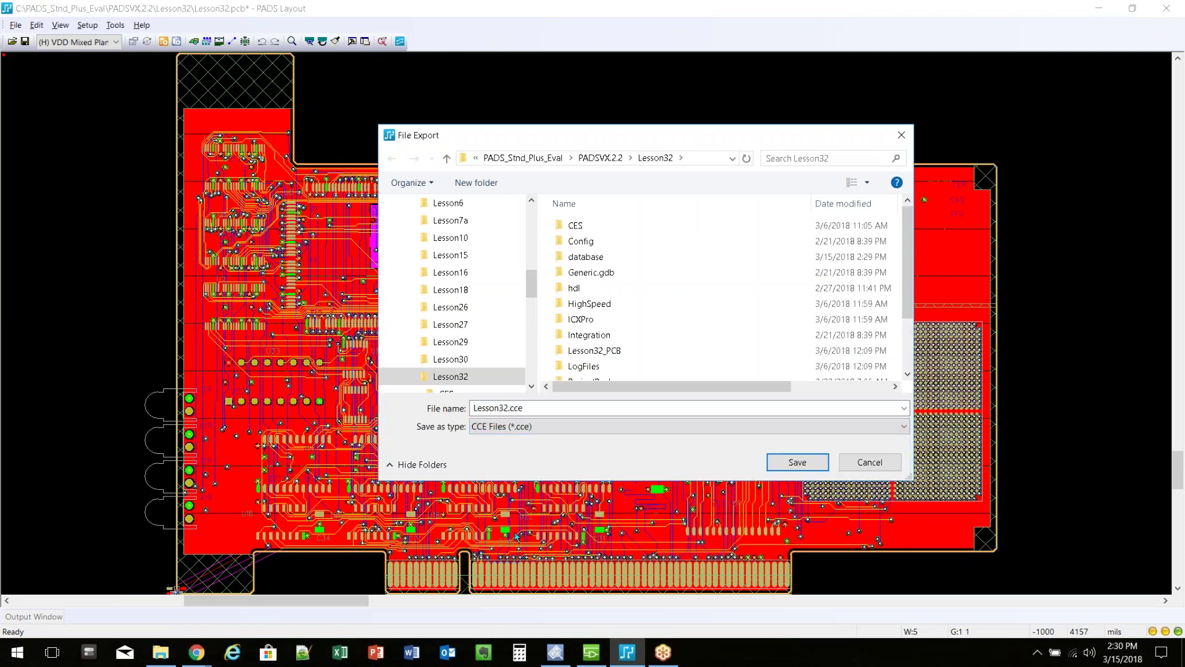
pyautogui.click(511, 534)
# Step: Name the export Lesson32_pcb.cce and save it
pyautogui.click(508, 407)
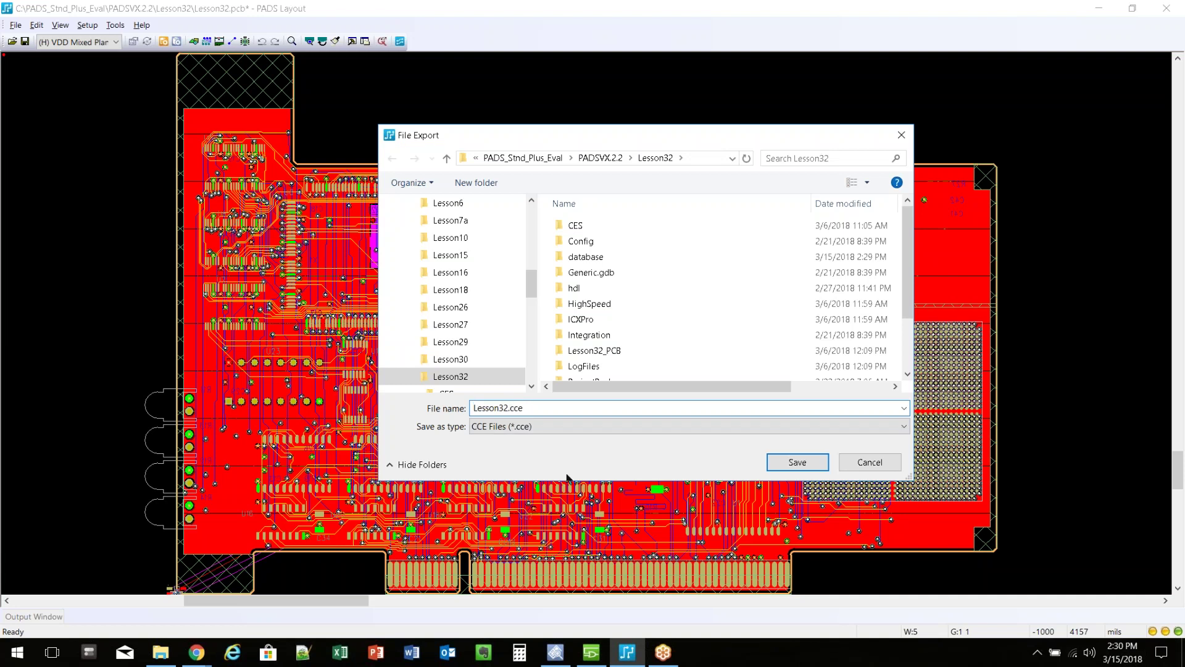
pyautogui.write('_pcb')
pyautogui.scroll(-2, 722, 290)
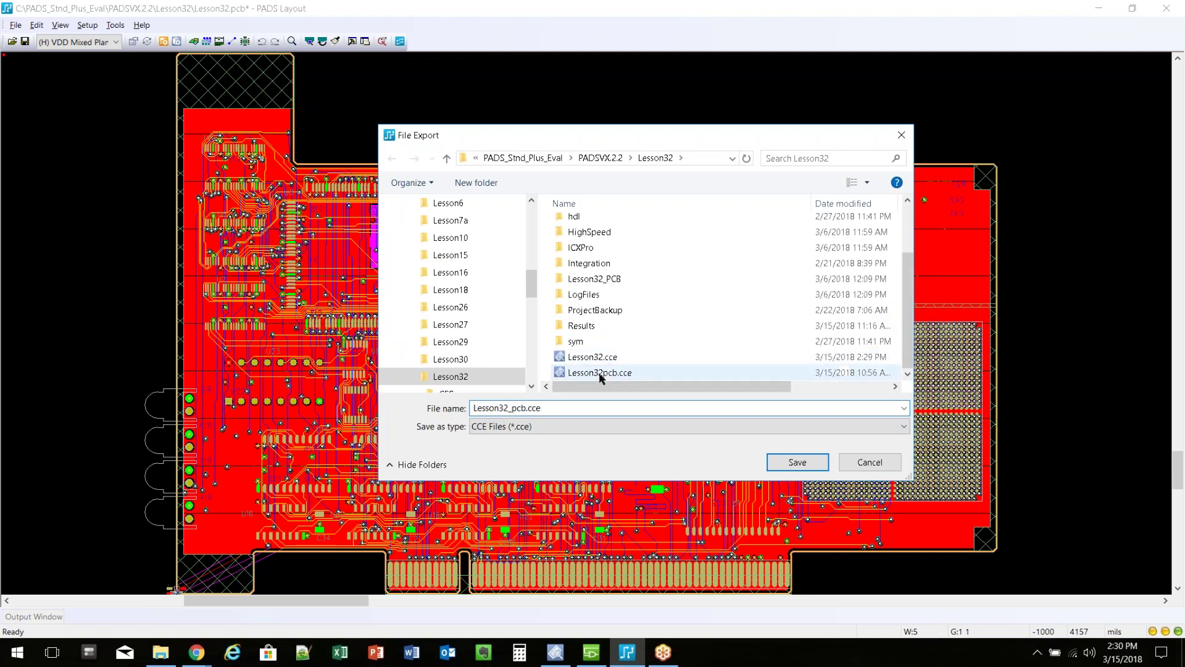
pyautogui.click(541, 407)
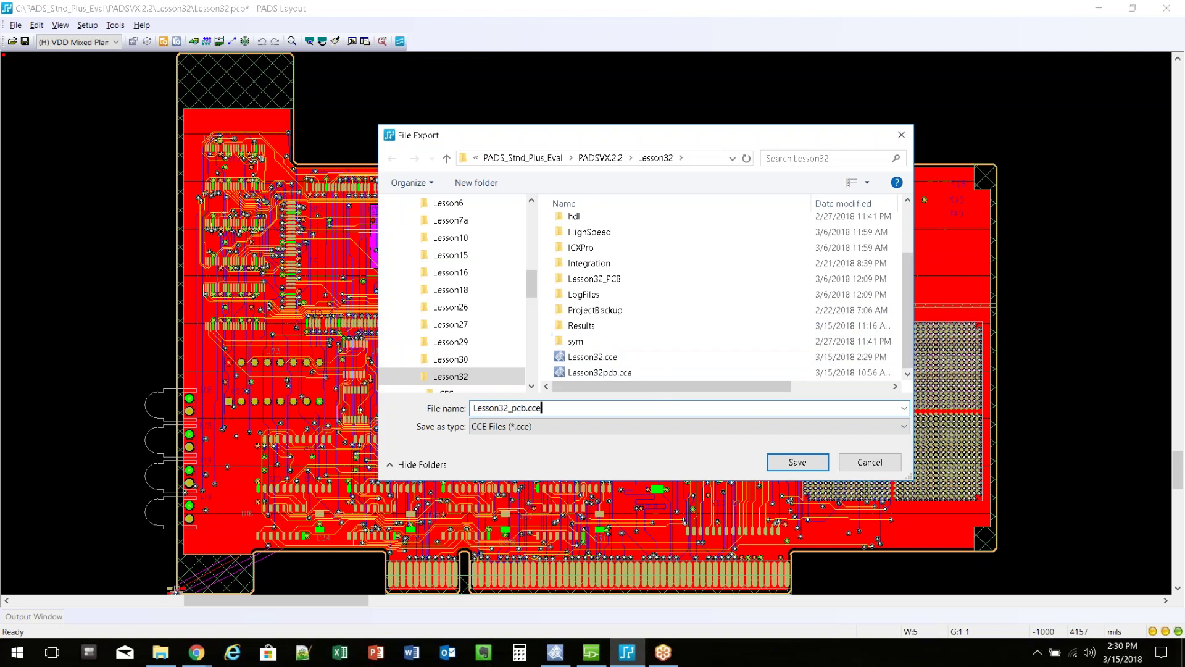
pyautogui.click(787, 463)
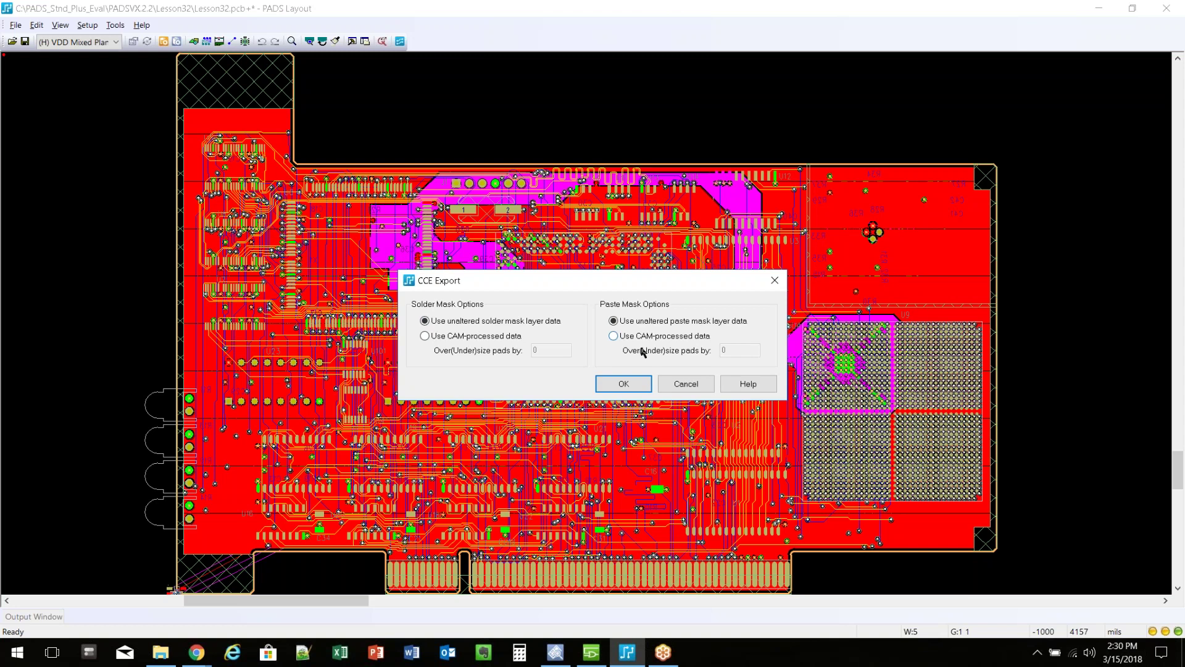
# Step: Run the CCE export with unaltered mask data, skip the warnings report, and minimize PADS Layout
pyautogui.click(624, 383)
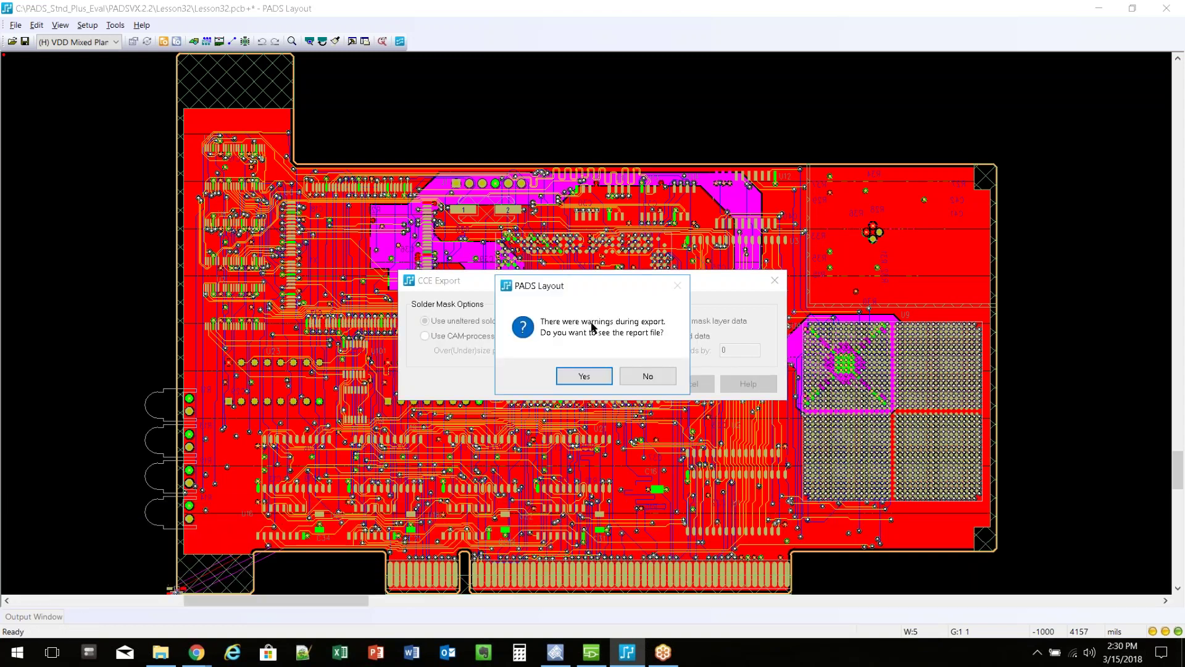
pyautogui.click(645, 375)
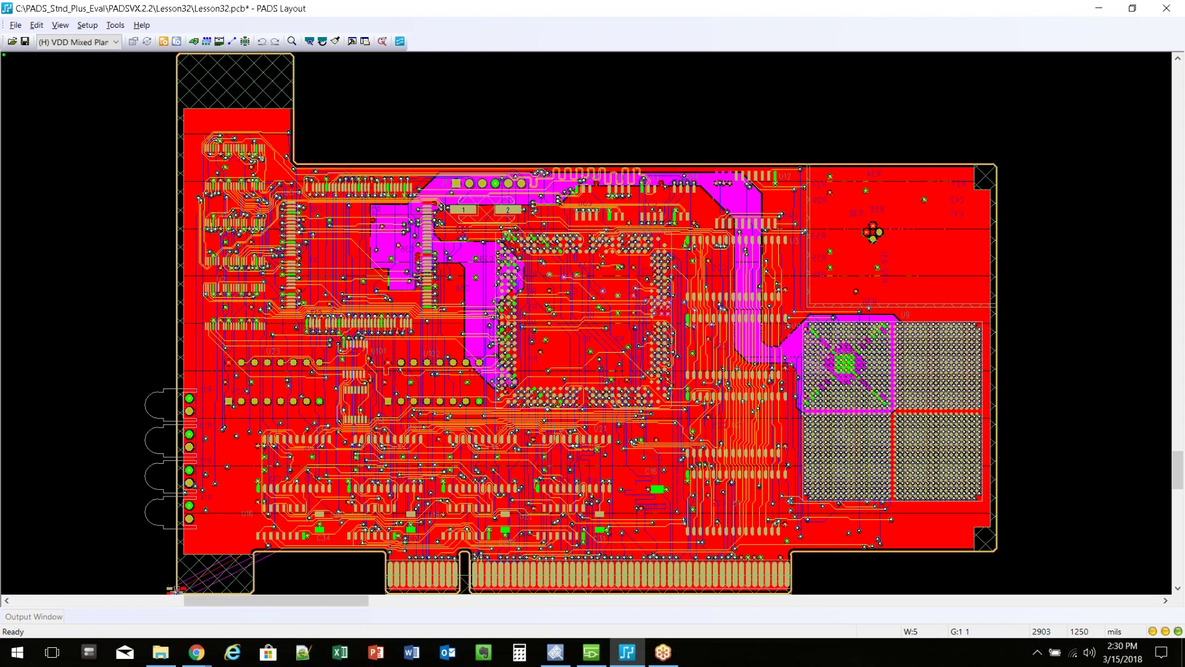
pyautogui.click(1101, 9)
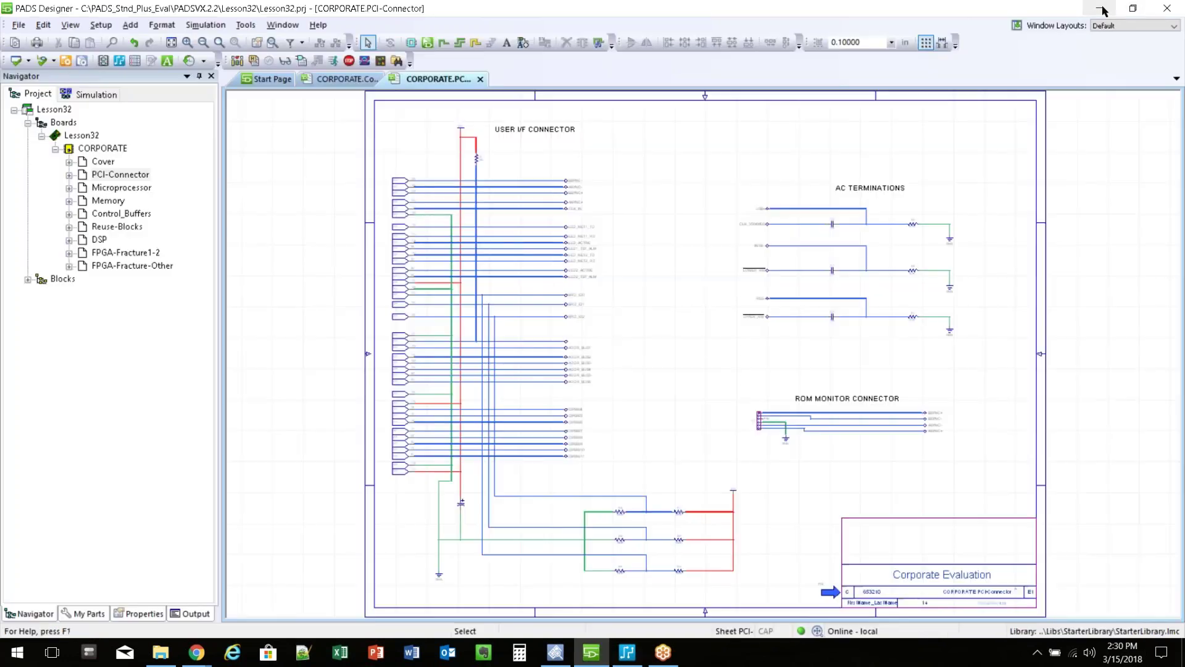
# Step: Show Lesson32_pcb.cce and Lesson32.cce in Explorer's Lesson32 folder, then return to visECAD
pyautogui.click(1102, 9)
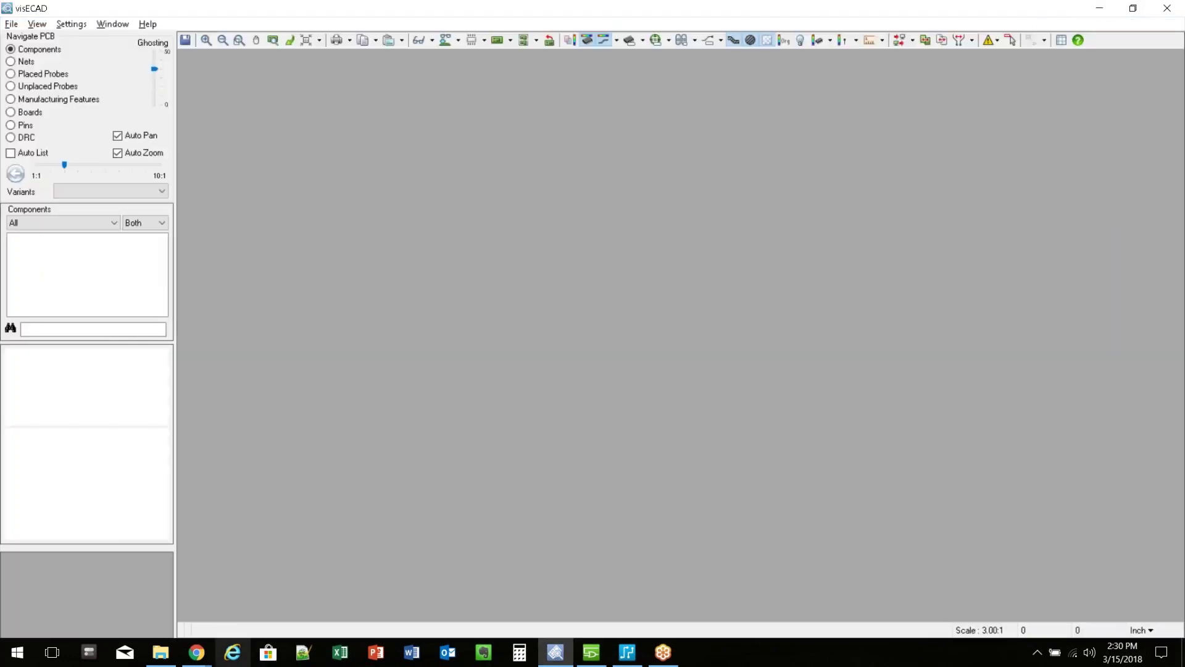
pyautogui.click(161, 652)
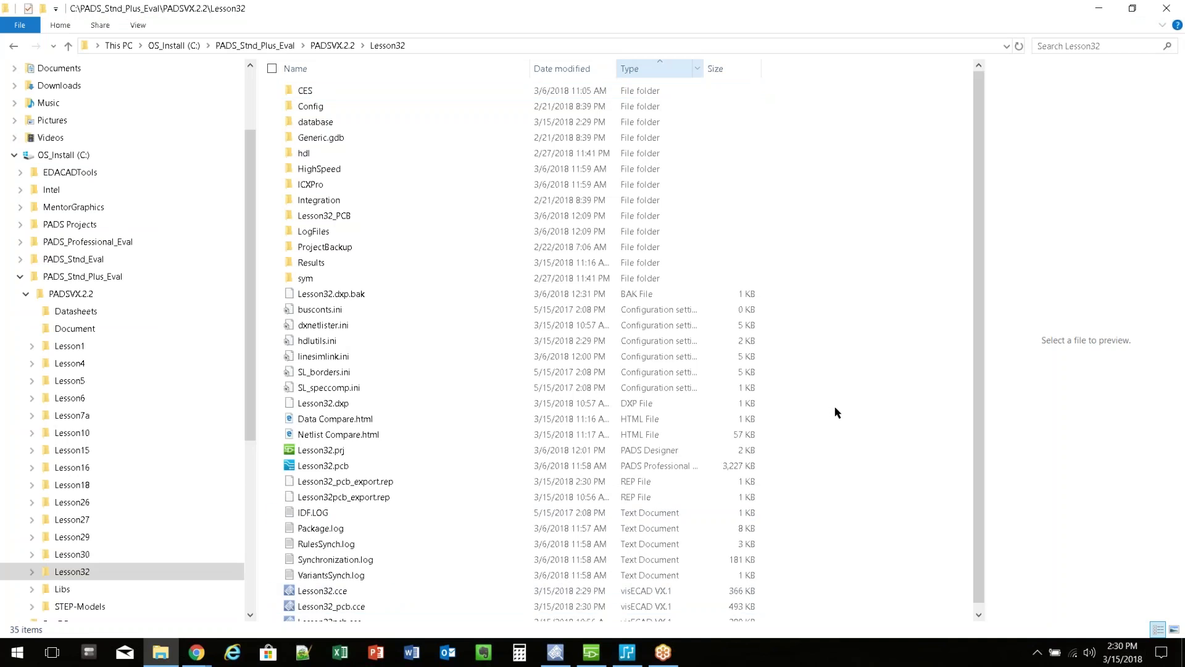
pyautogui.scroll(-1, 442, 413)
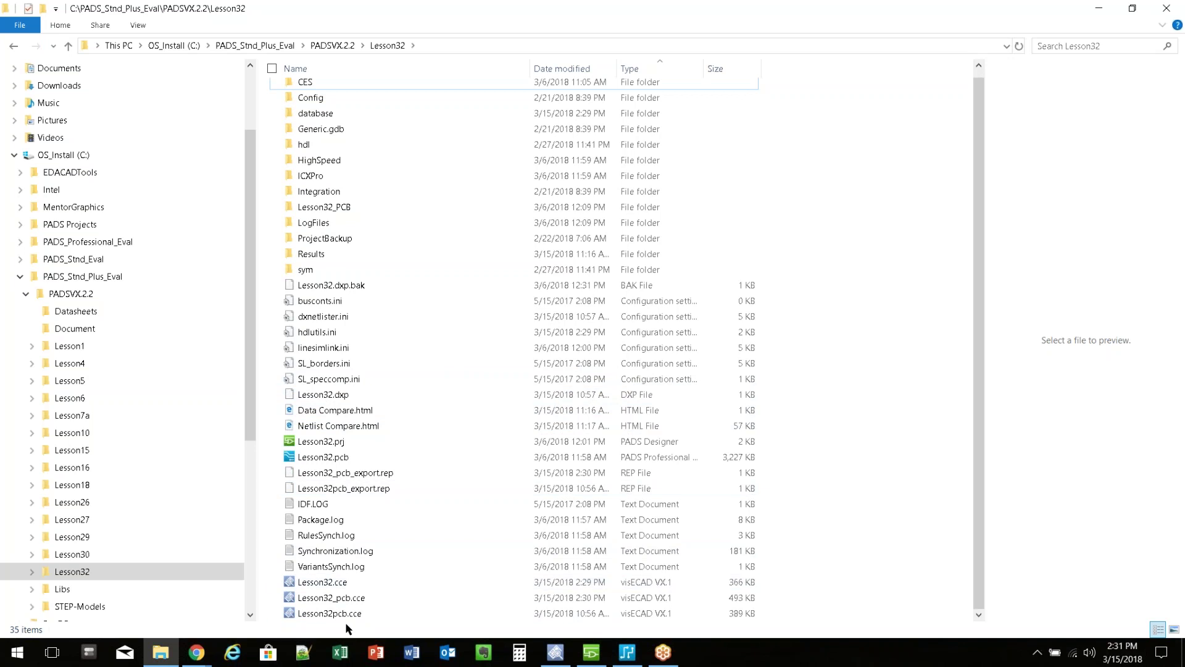
pyautogui.click(332, 603)
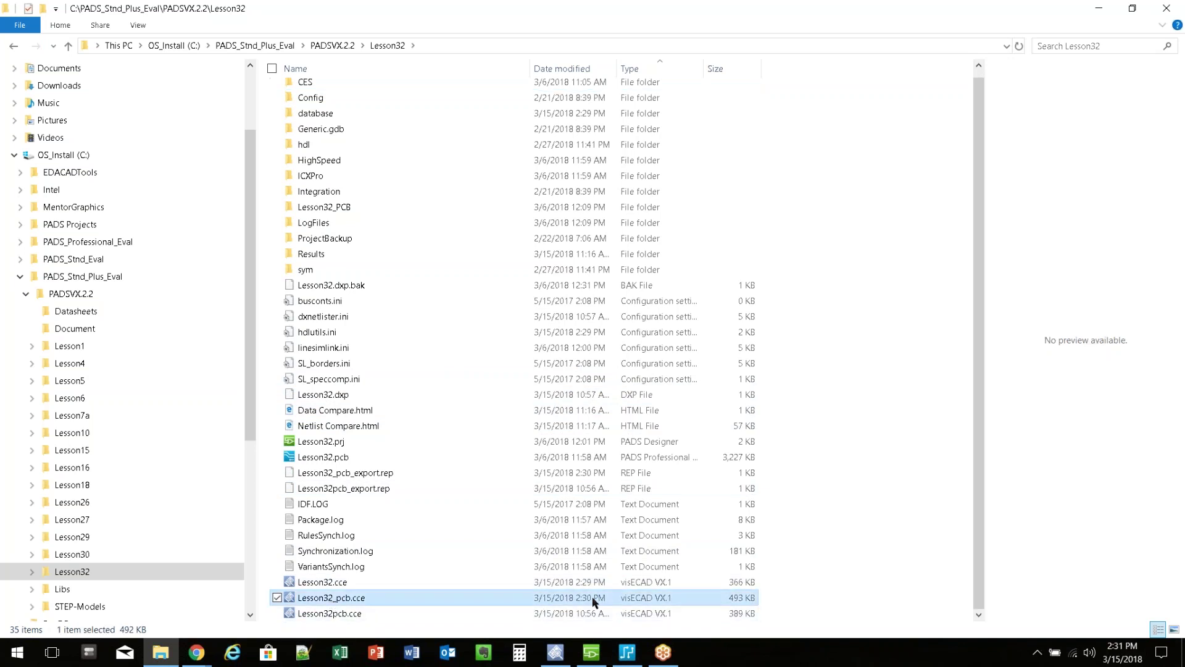
pyautogui.click(346, 585)
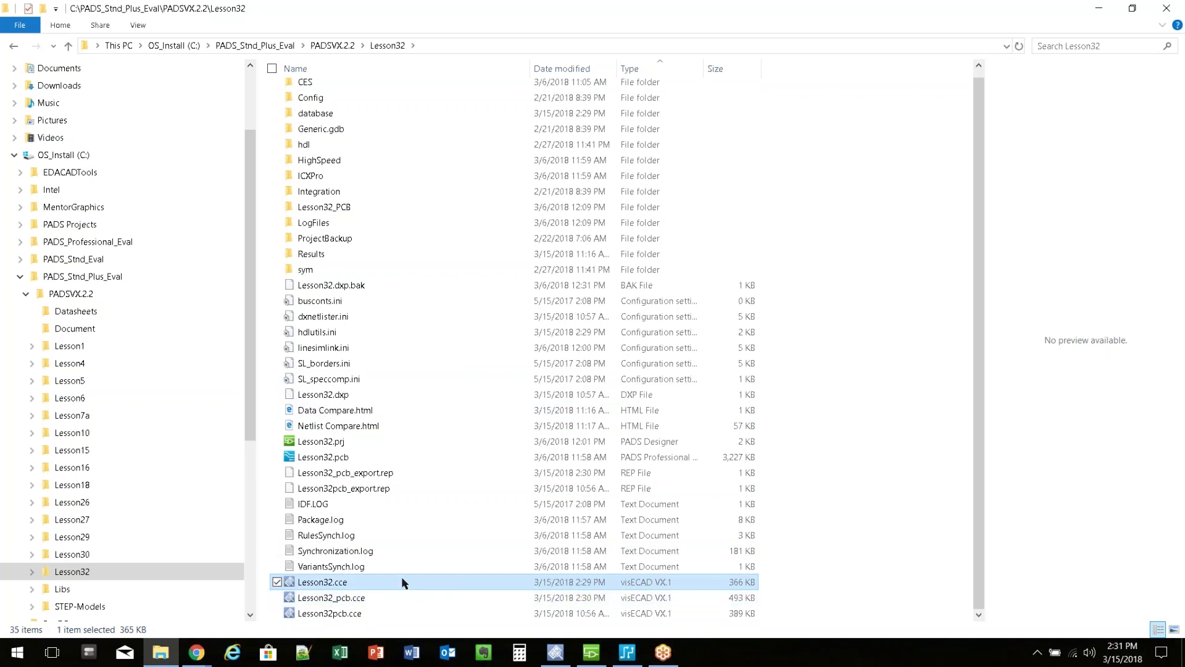
pyautogui.click(557, 653)
# Step: Open Lesson32.cce in visECAD, listing 588 components, 305 nets and 8 busses
pyautogui.click(11, 25)
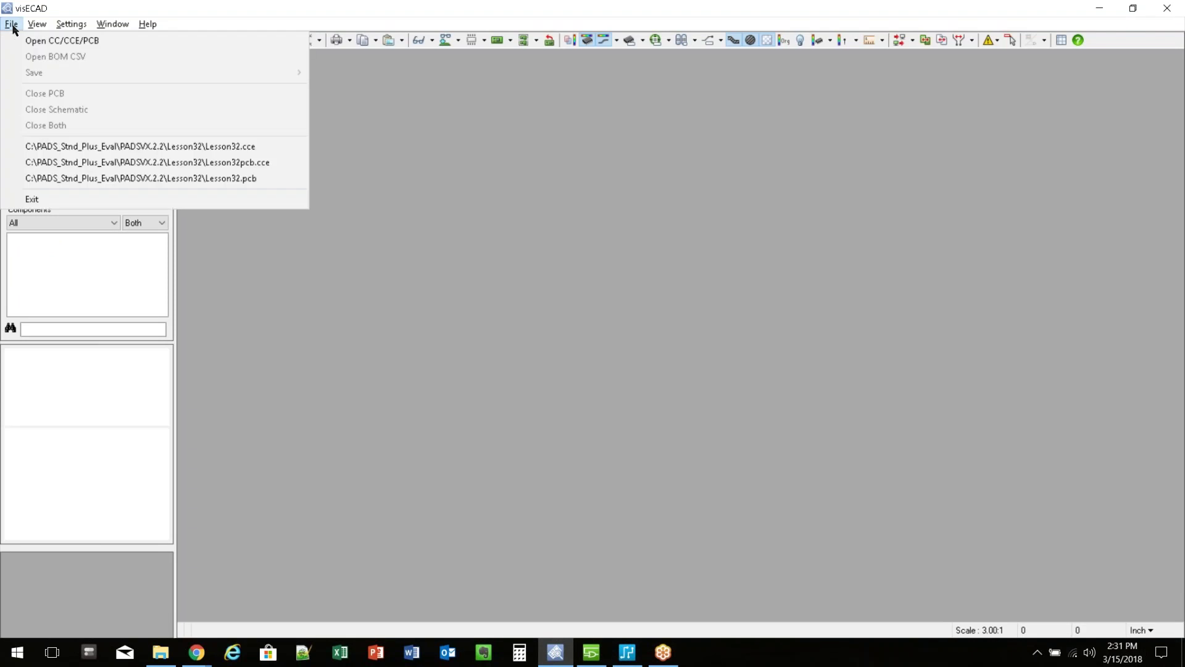
pyautogui.click(32, 40)
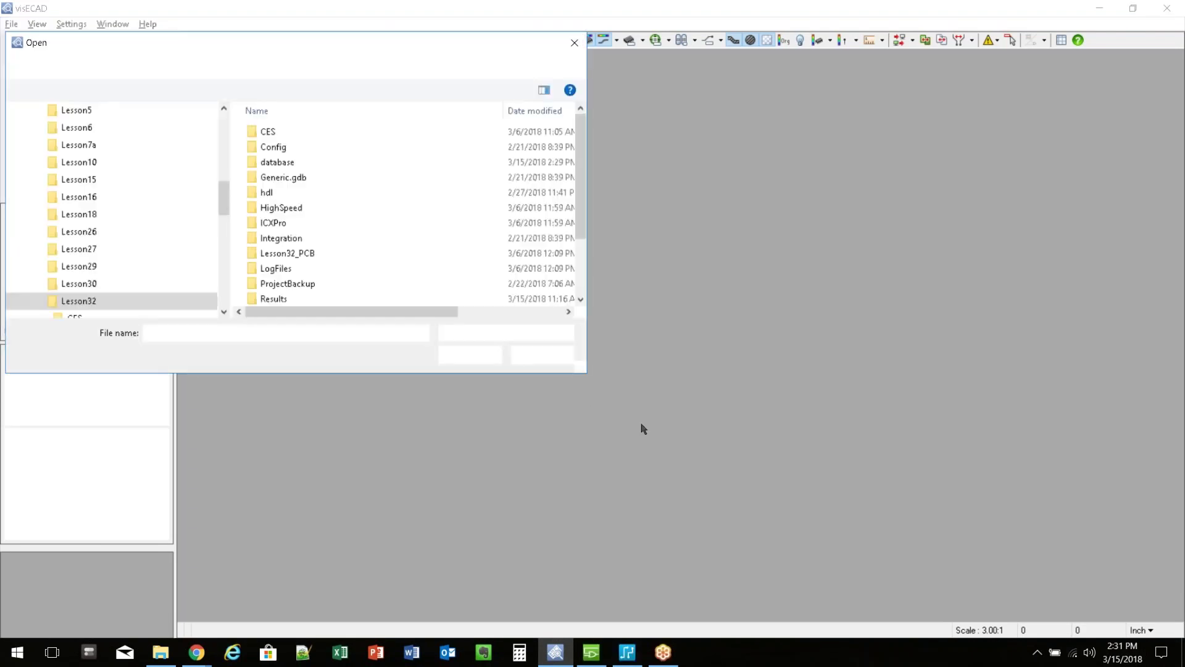
pyautogui.moveTo(581, 206); pyautogui.dragTo(580, 298)
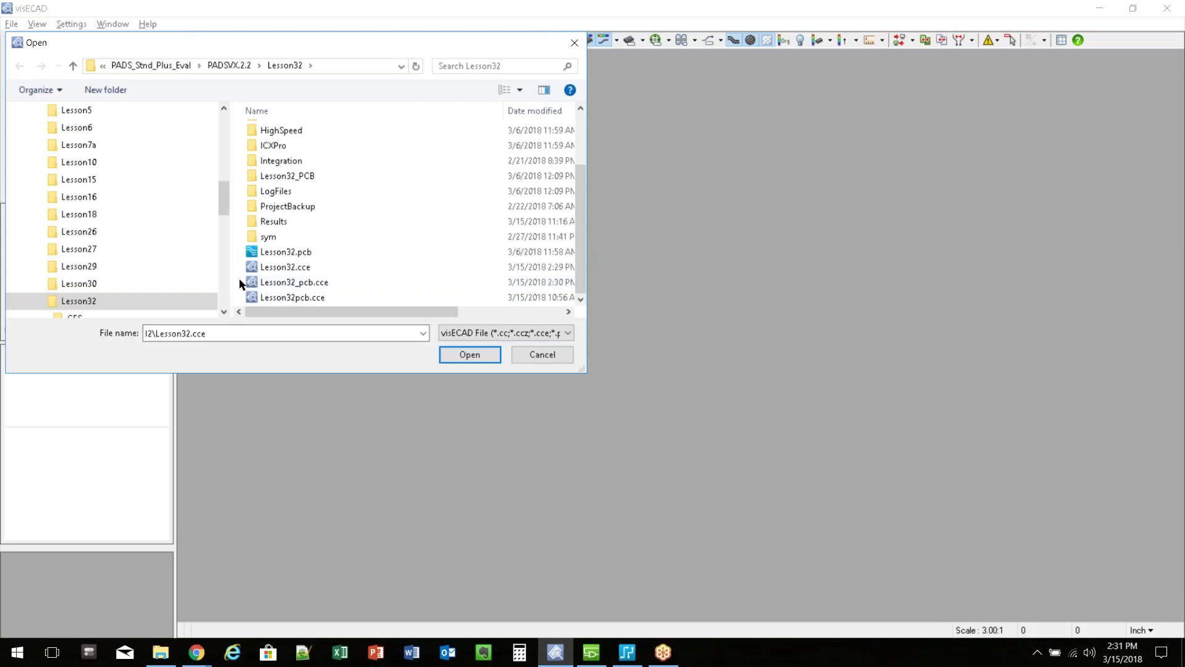
pyautogui.click(289, 283)
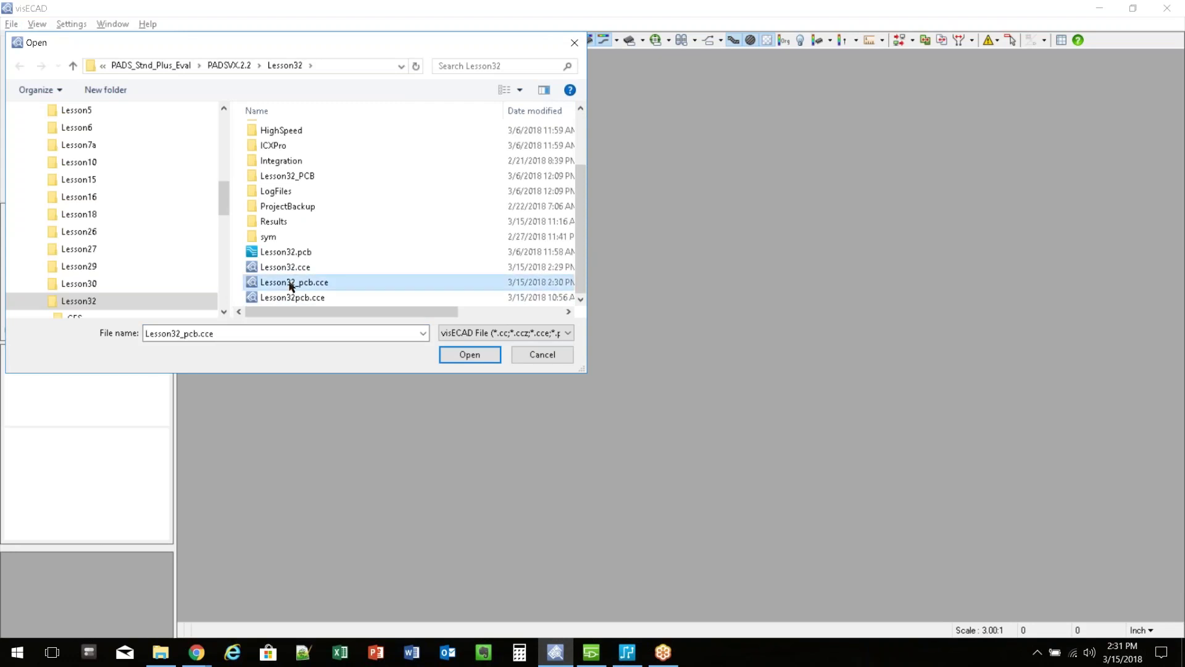
pyautogui.click(295, 267)
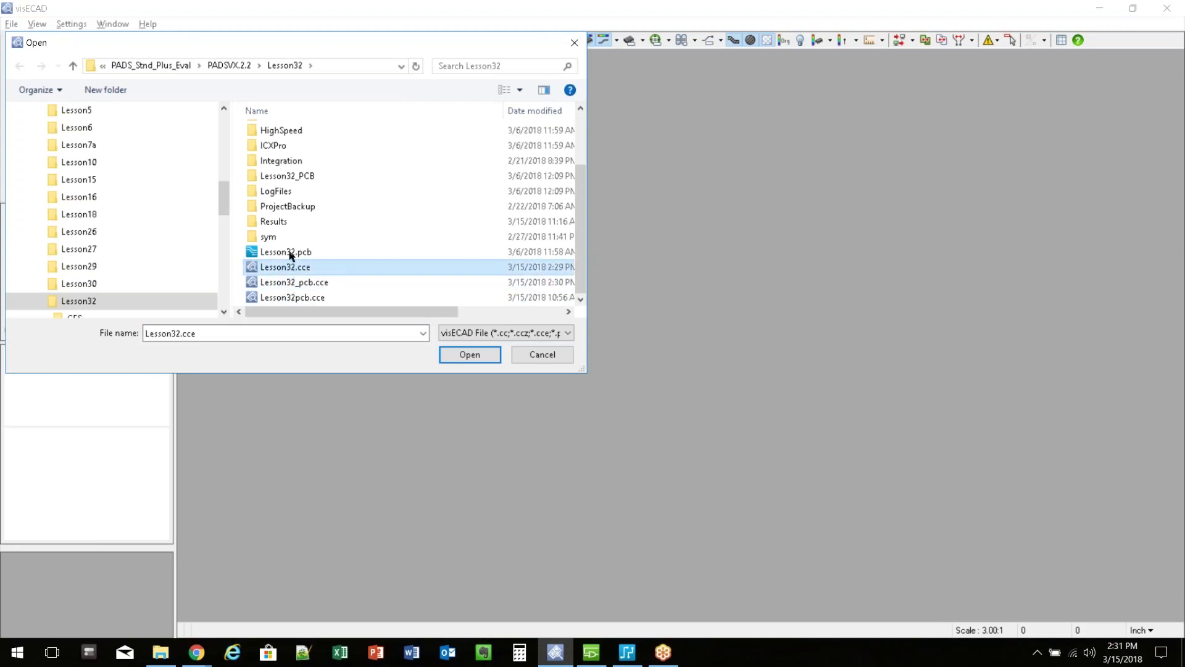
pyautogui.click(468, 354)
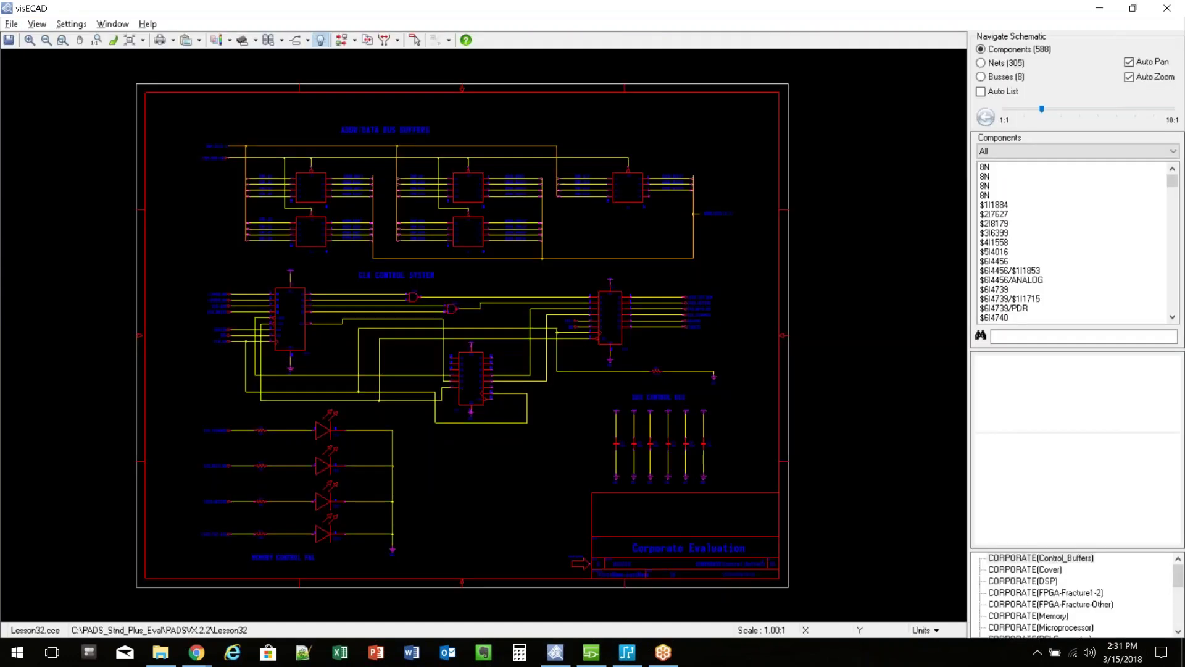
pyautogui.click(13, 24)
# Step: Open Lesson32_pcb.cce (120 components, 302 nets) and arrange the docked board and schematic windows
pyautogui.click(25, 40)
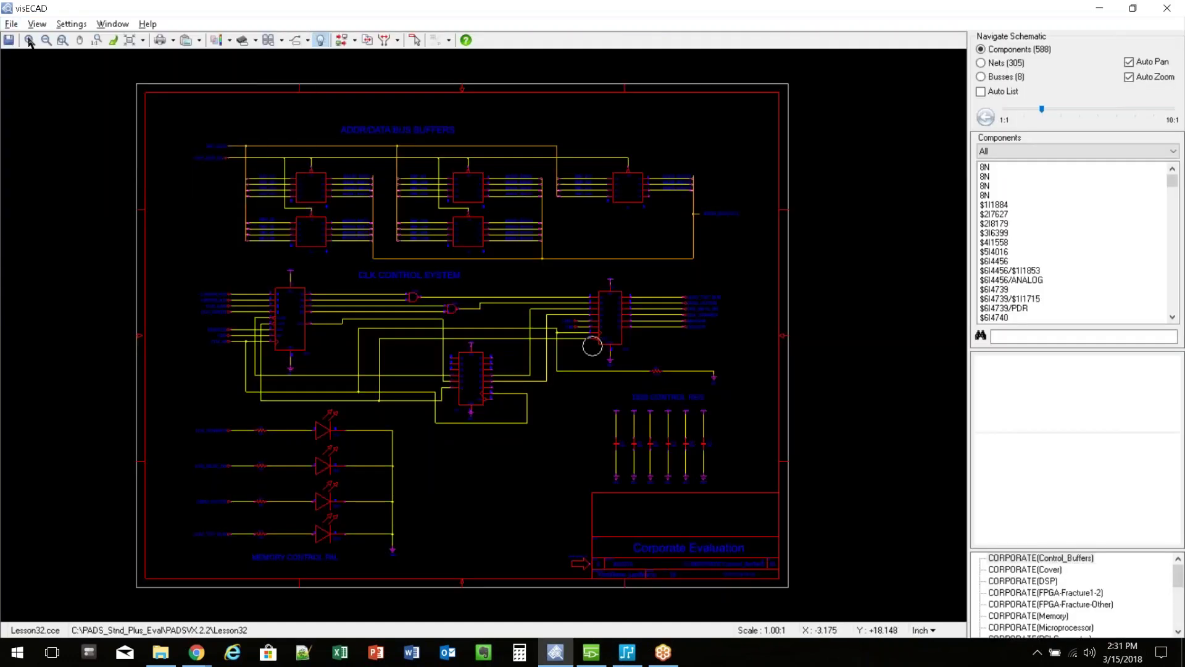
pyautogui.scroll(-2, 383, 279)
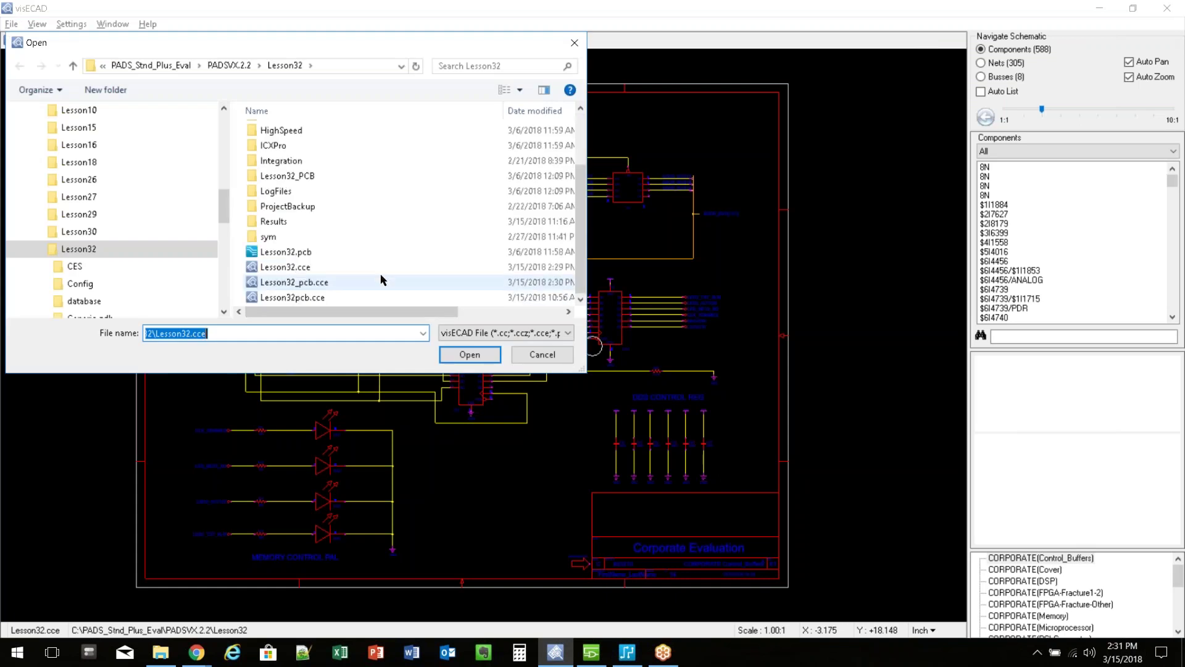
pyautogui.click(319, 283)
pyautogui.click(469, 355)
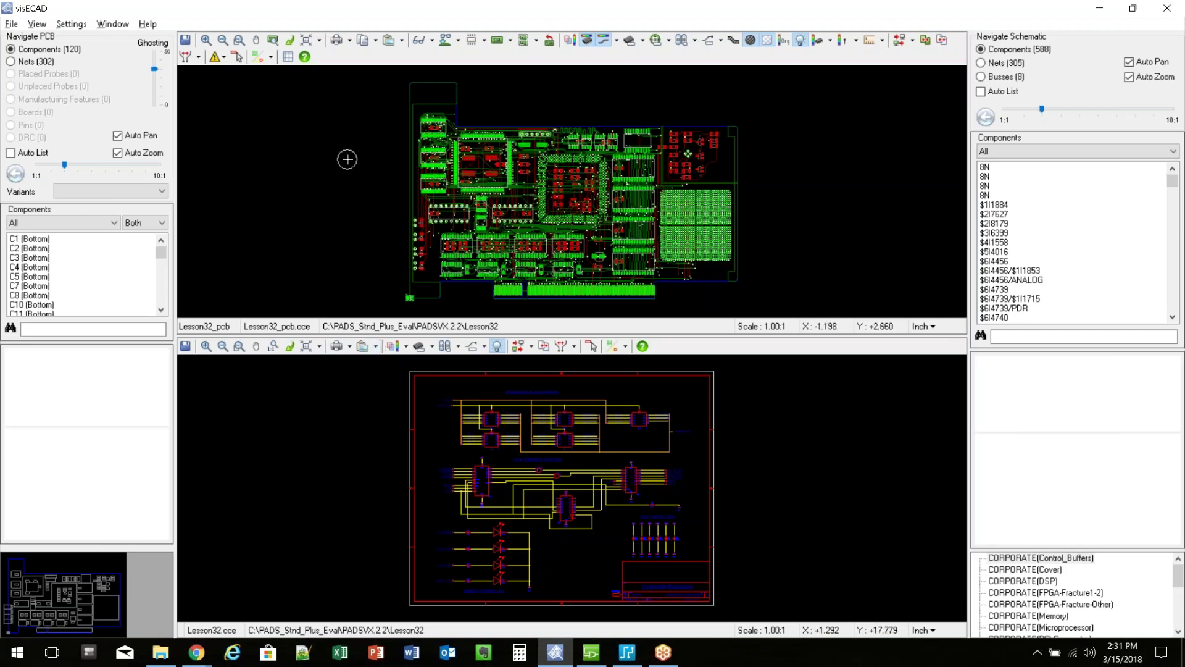
pyautogui.click(122, 26)
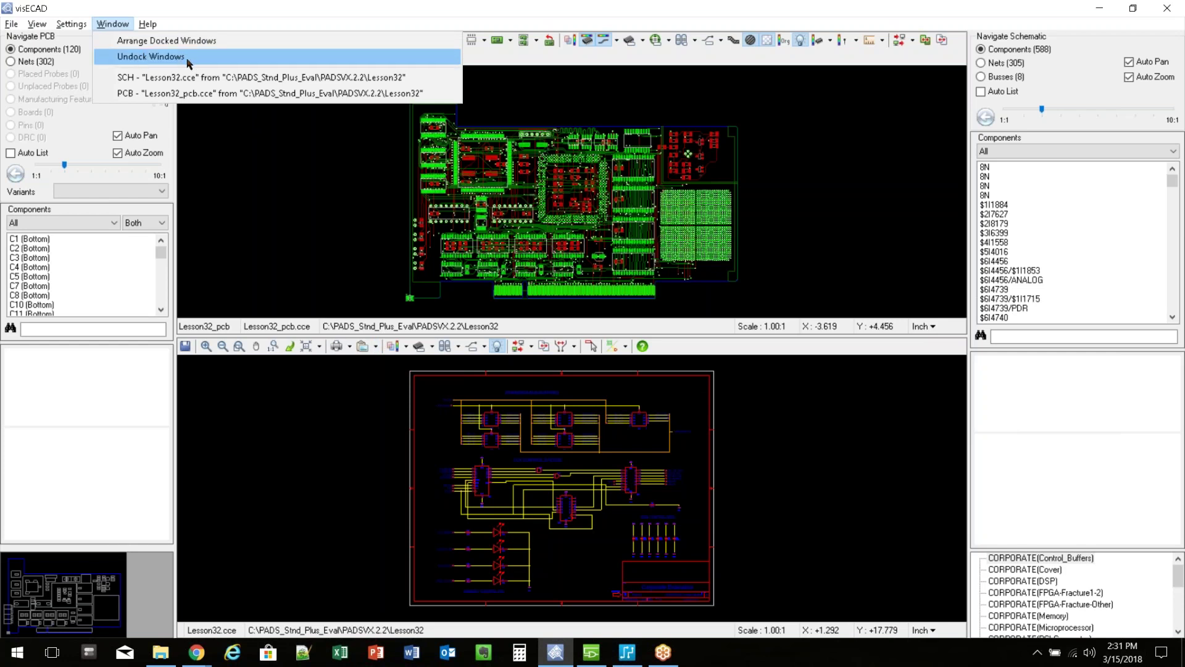
pyautogui.click(172, 41)
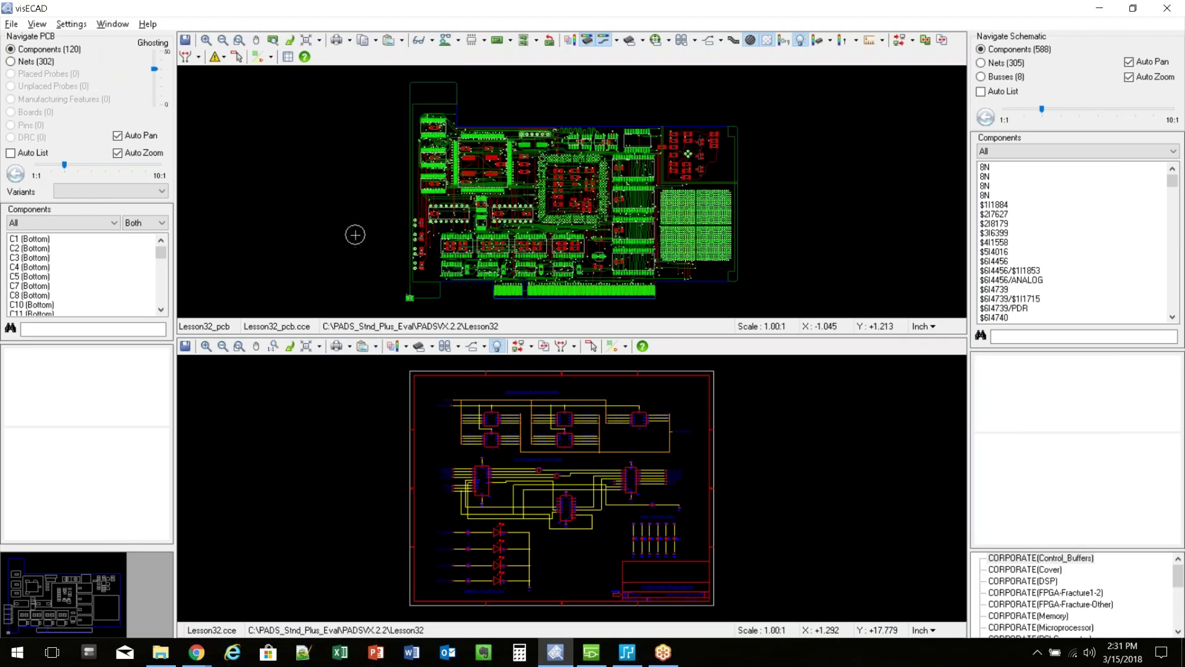
# Step: Auto-crosslink board and schematic, accept the probable-mismatch results, and cross-probe capacitor C2
pyautogui.click(271, 58)
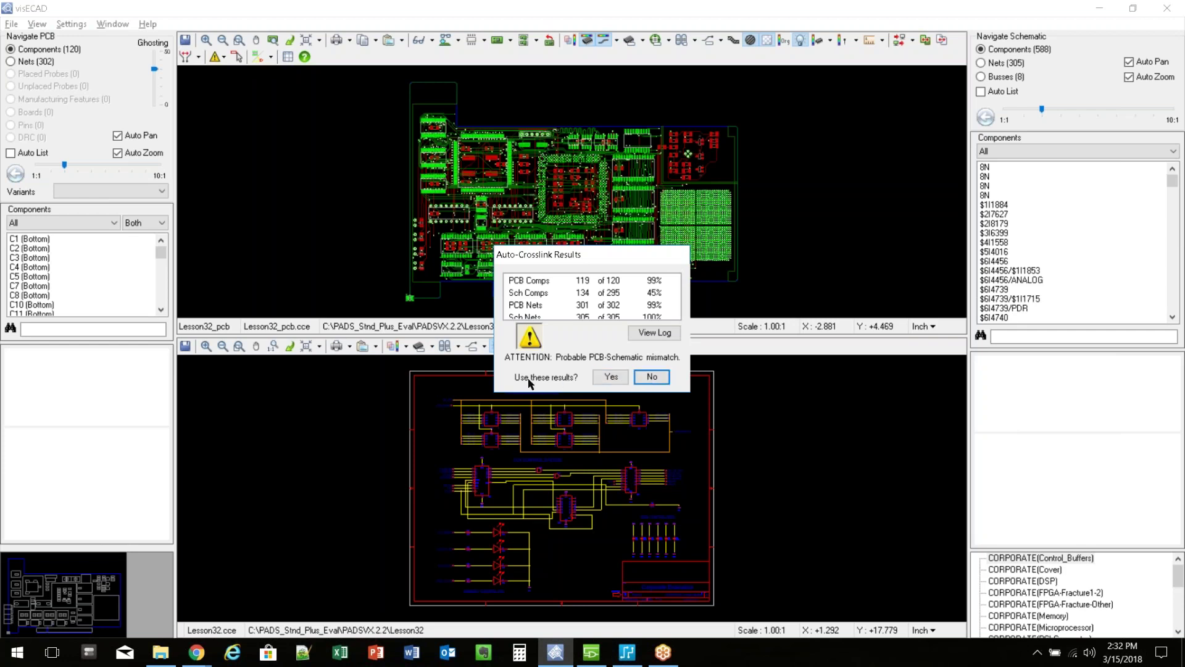
pyautogui.click(625, 377)
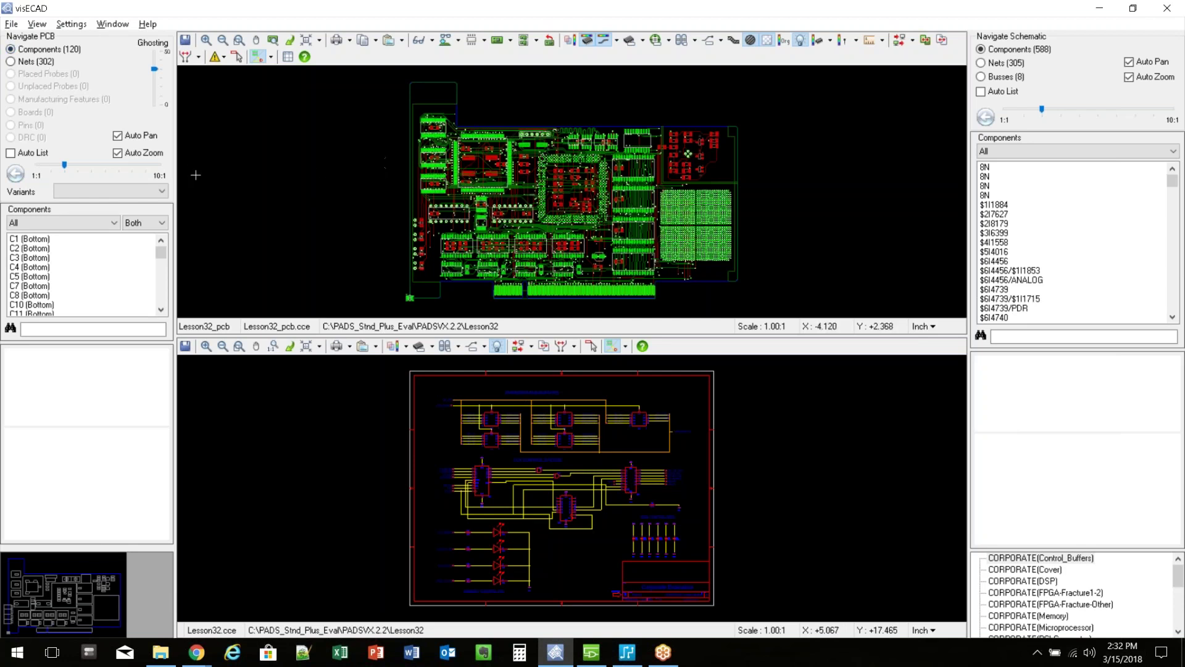
pyautogui.click(37, 249)
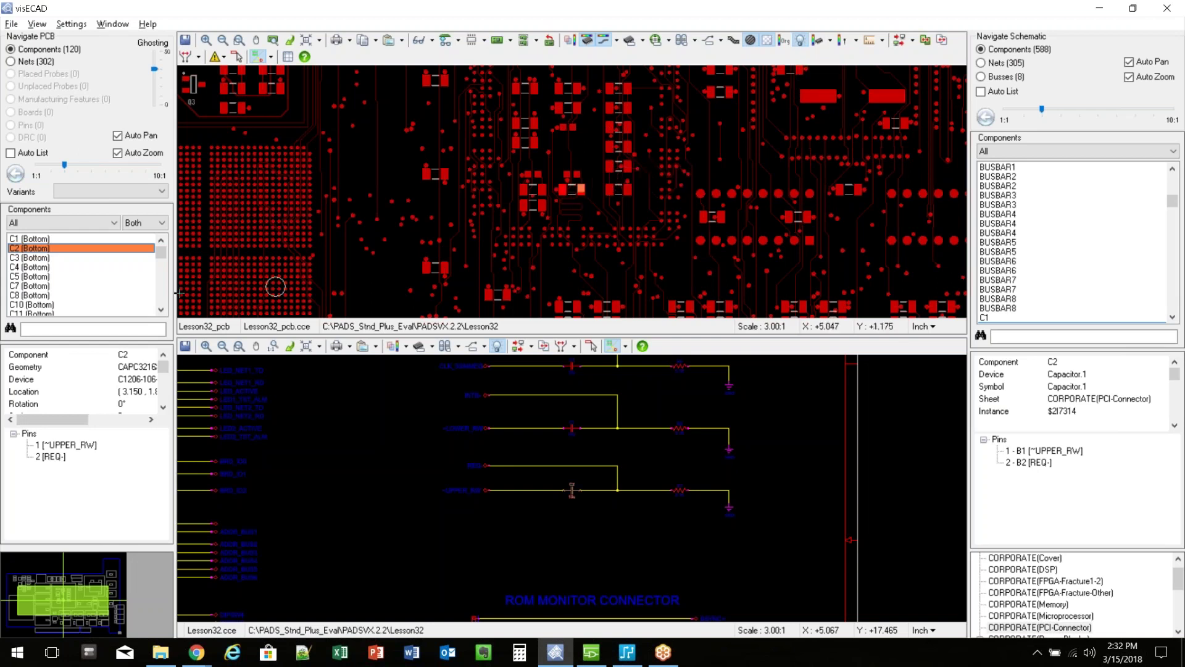
# Step: Cross-probe capacitor C10 to its CAPC3216 footprint and Capacitor.1 symbol on logic(REUSE1-4)
pyautogui.click(33, 305)
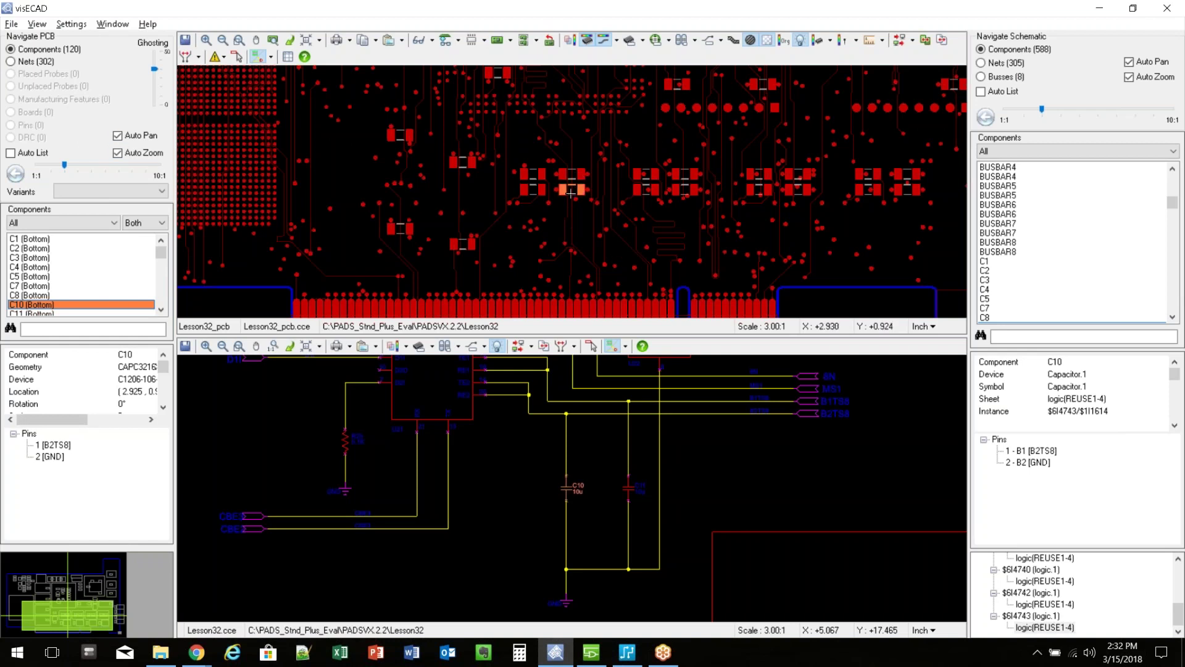
pyautogui.moveTo(569, 195)
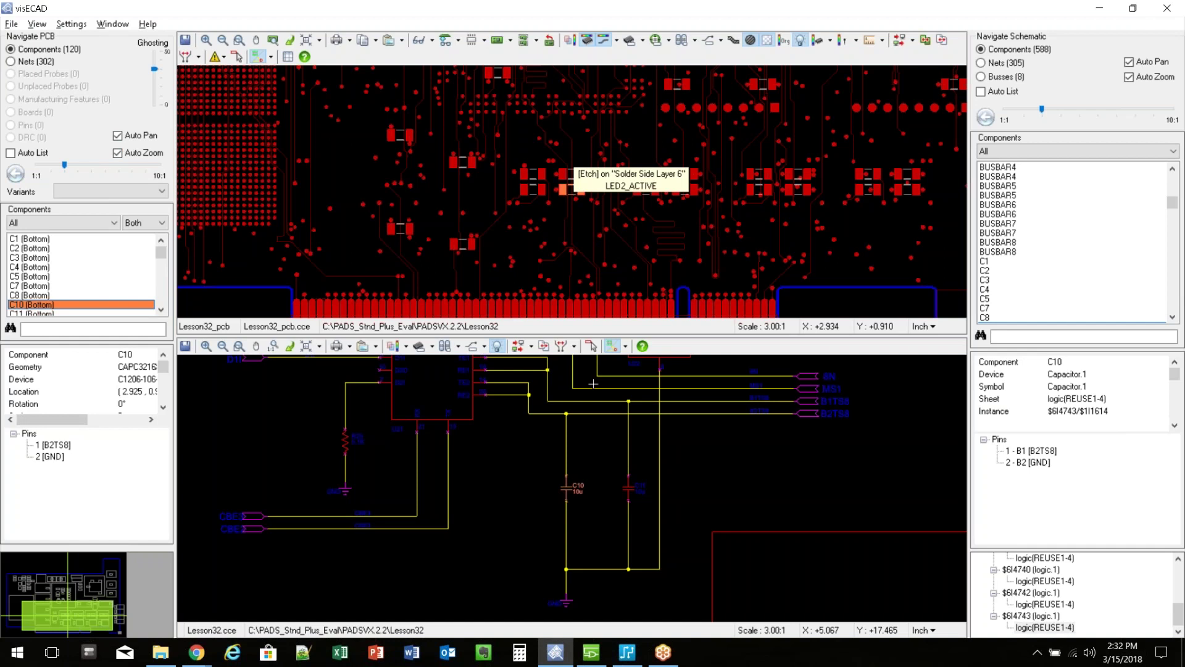
pyautogui.moveTo(589, 536)
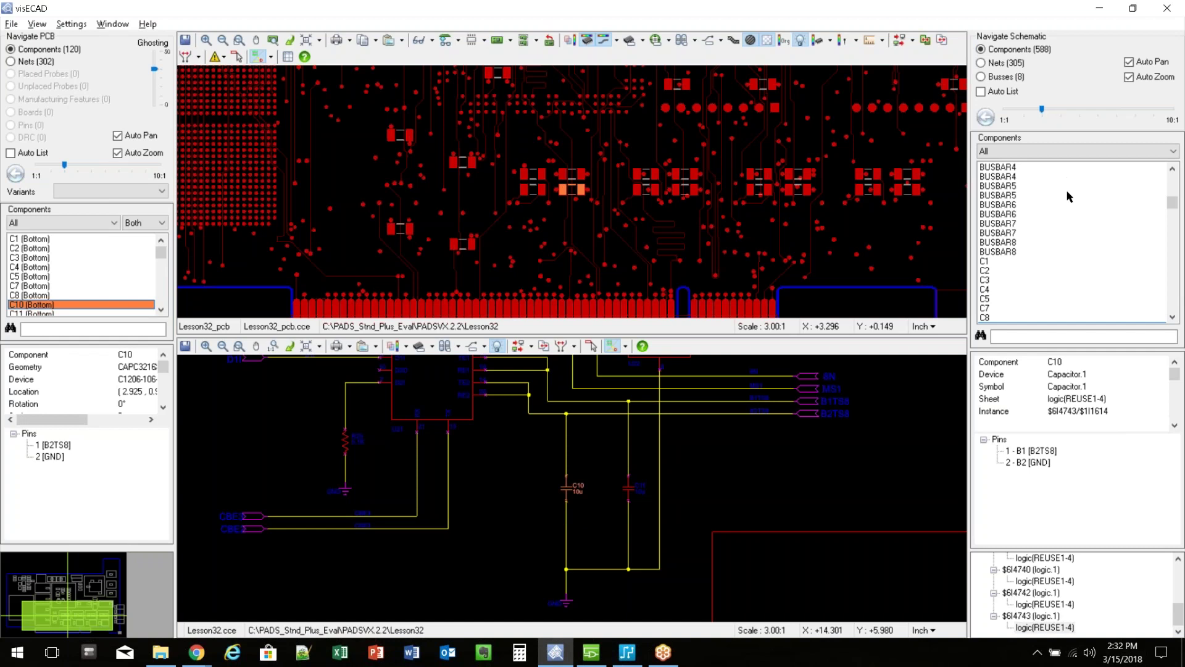
# Step: Try the nets, busses and Sheet filters, listing CORPORATE(Cover) and CORPORATE(DSP) components
pyautogui.click(980, 62)
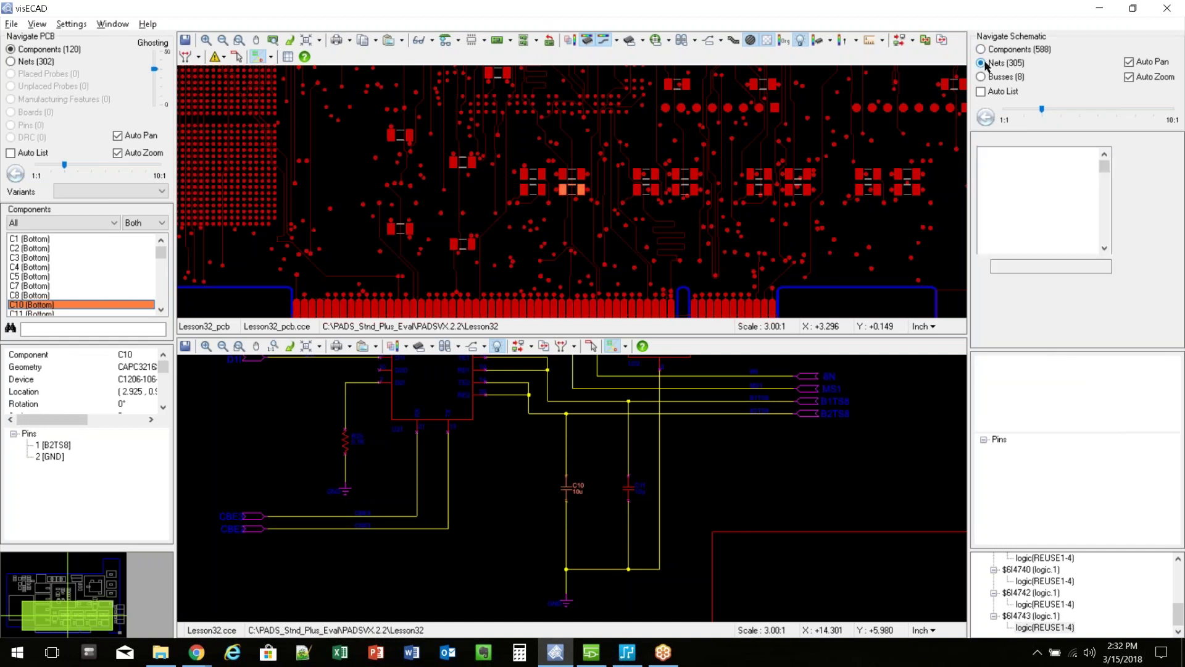
pyautogui.click(994, 76)
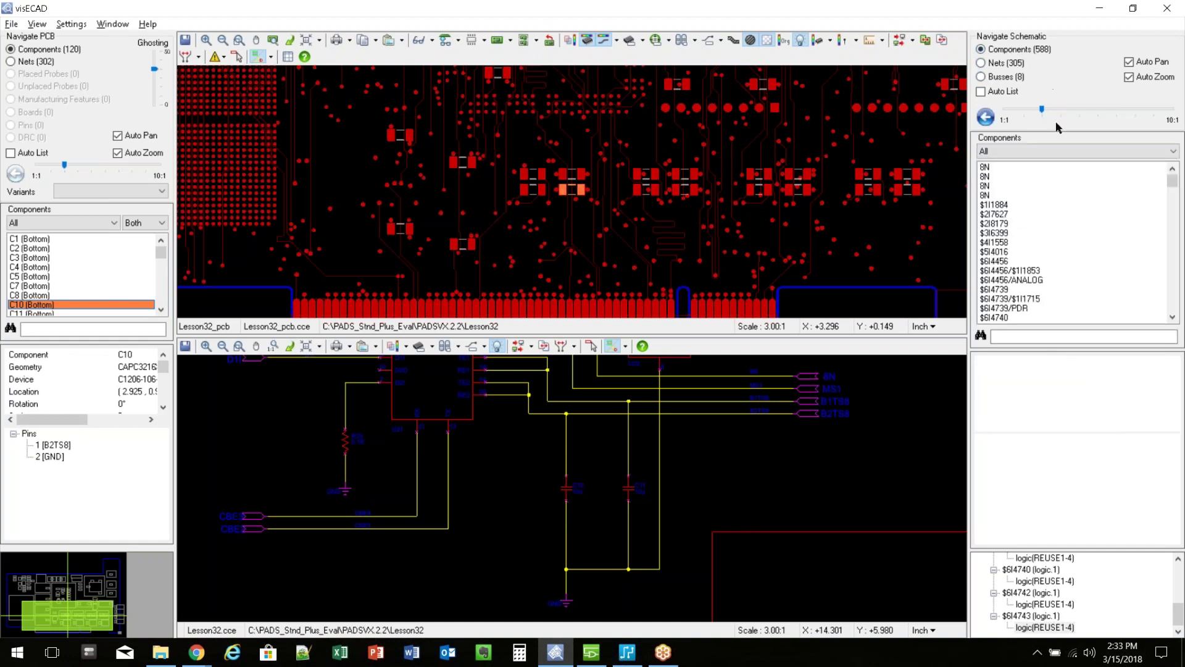
pyautogui.click(1054, 151)
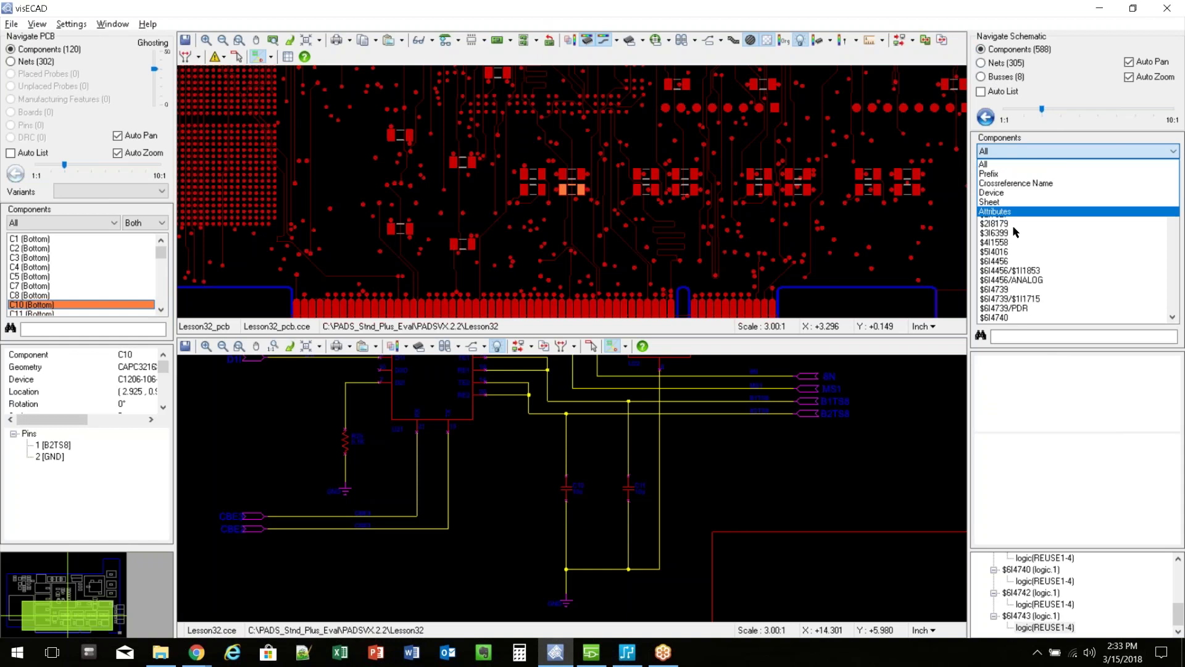
pyautogui.click(1013, 202)
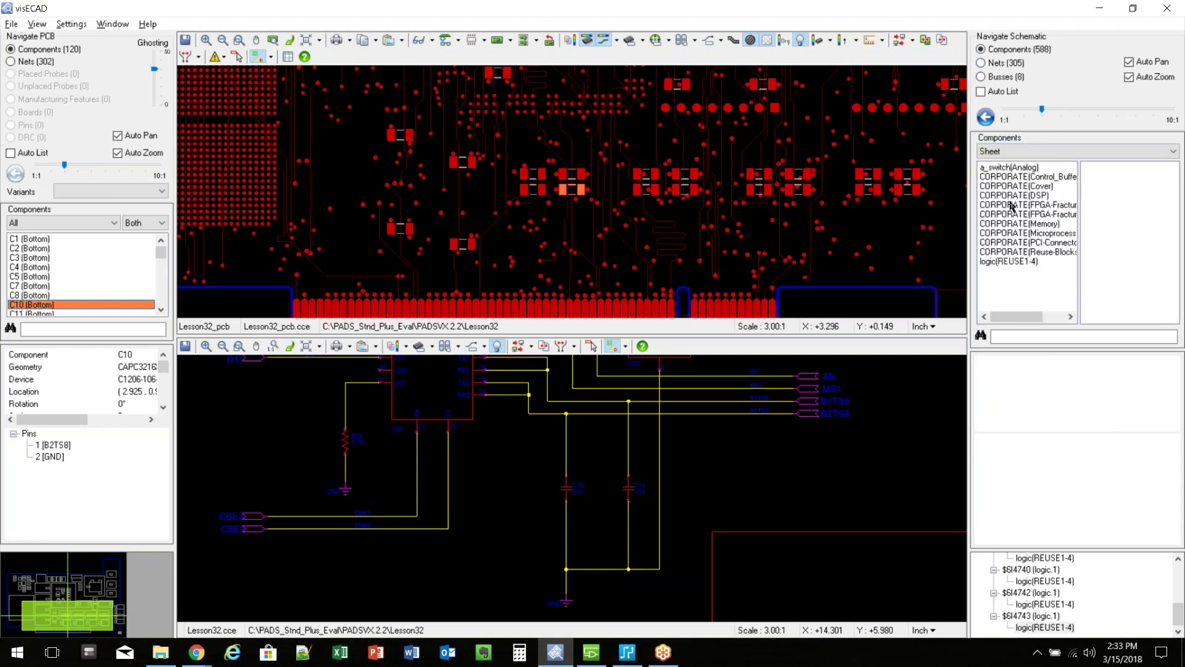
pyautogui.click(1037, 187)
pyautogui.click(1044, 197)
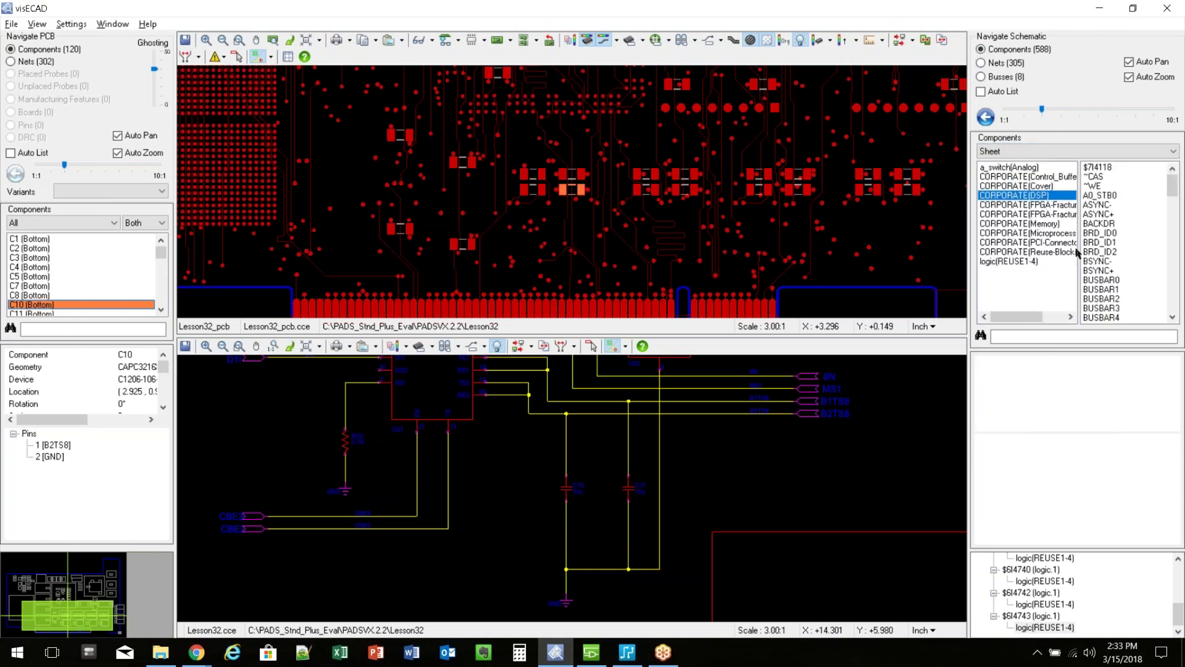
pyautogui.moveTo(1173, 188); pyautogui.dragTo(1183, 312)
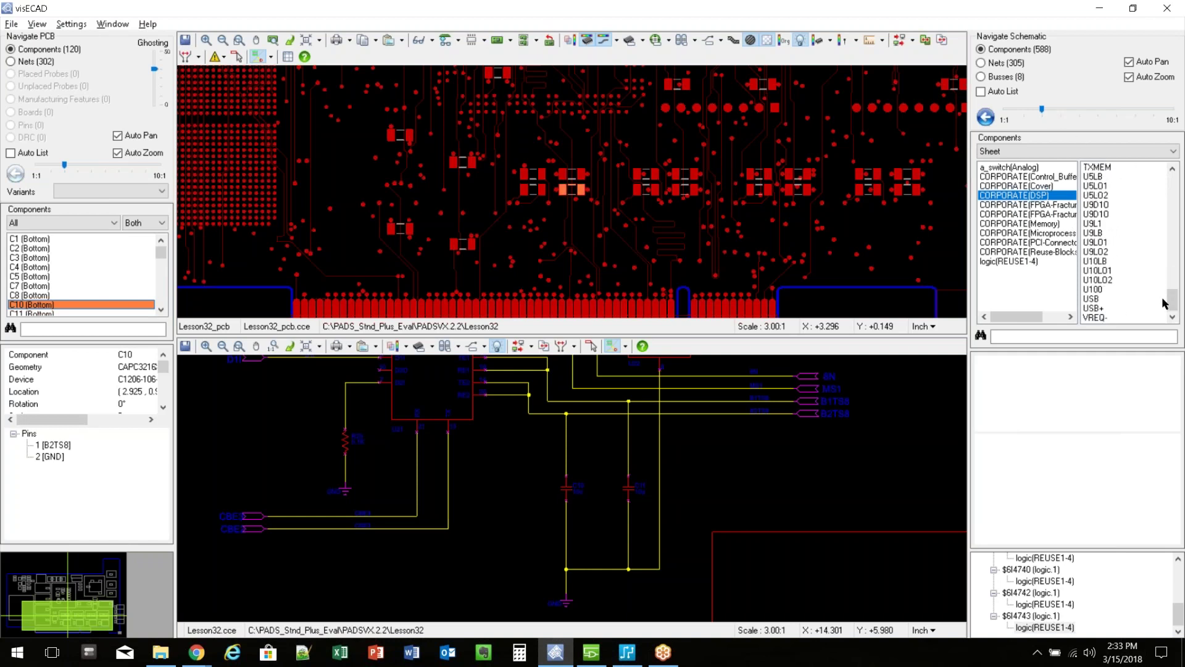
pyautogui.moveTo(1171, 301); pyautogui.dragTo(1172, 176)
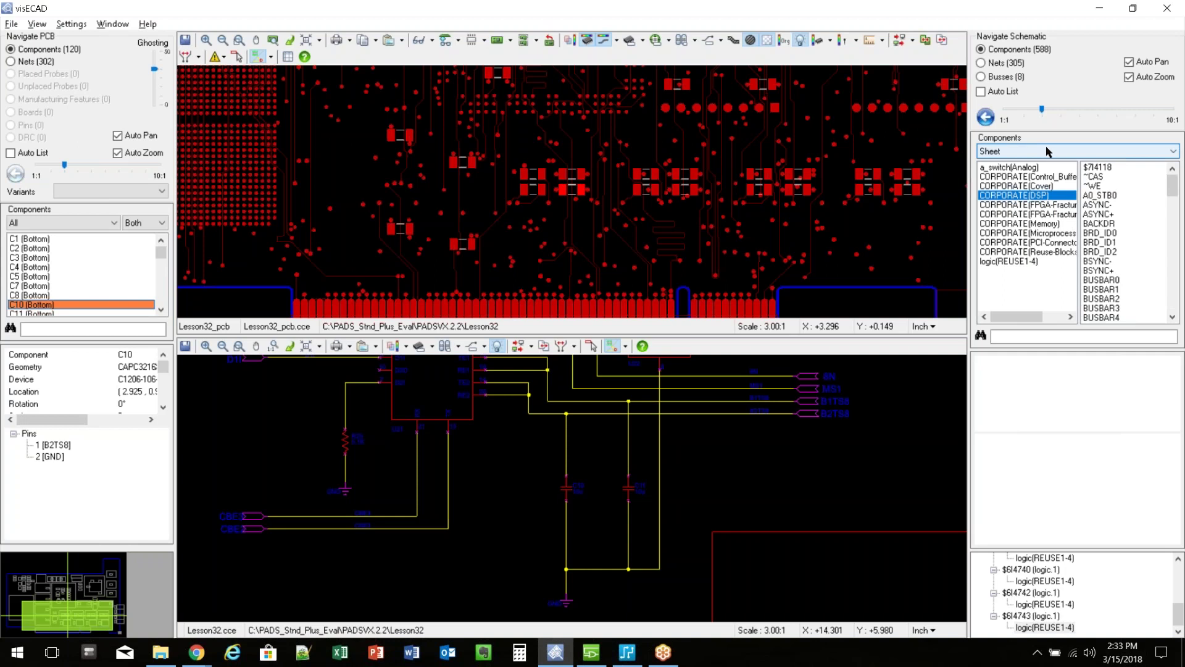
# Step: Filter schematic components by prefix R and cross-probe resistor R10
pyautogui.click(1047, 151)
pyautogui.click(1032, 176)
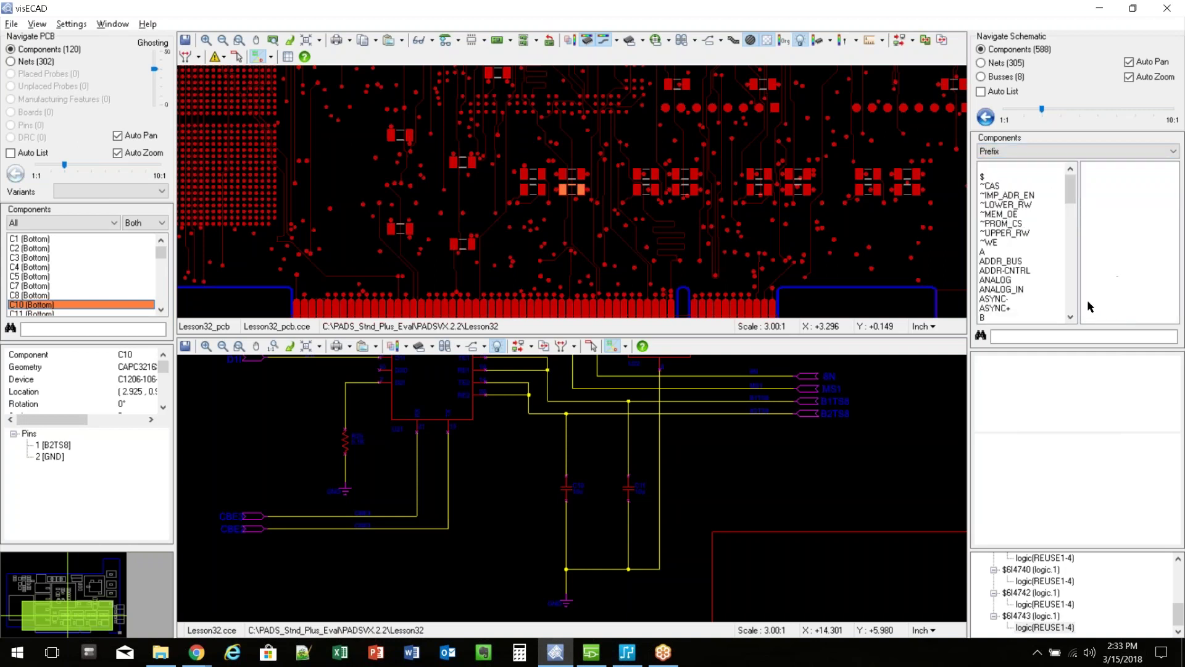
pyautogui.scroll(-15, 1061, 190)
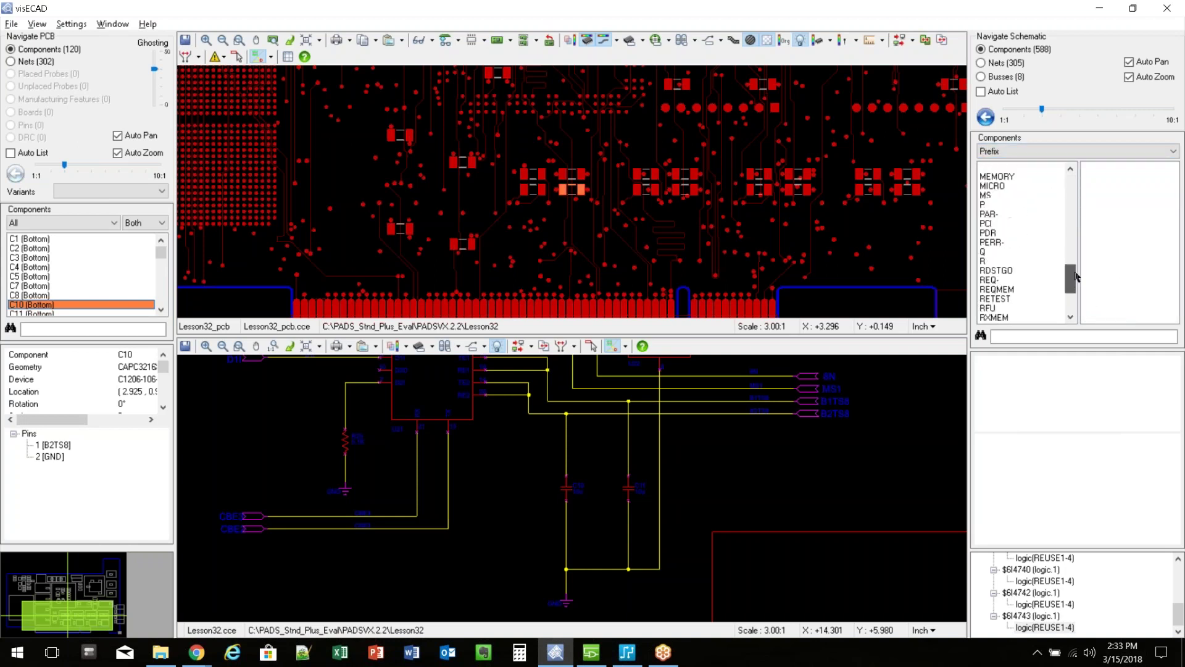
pyautogui.click(992, 233)
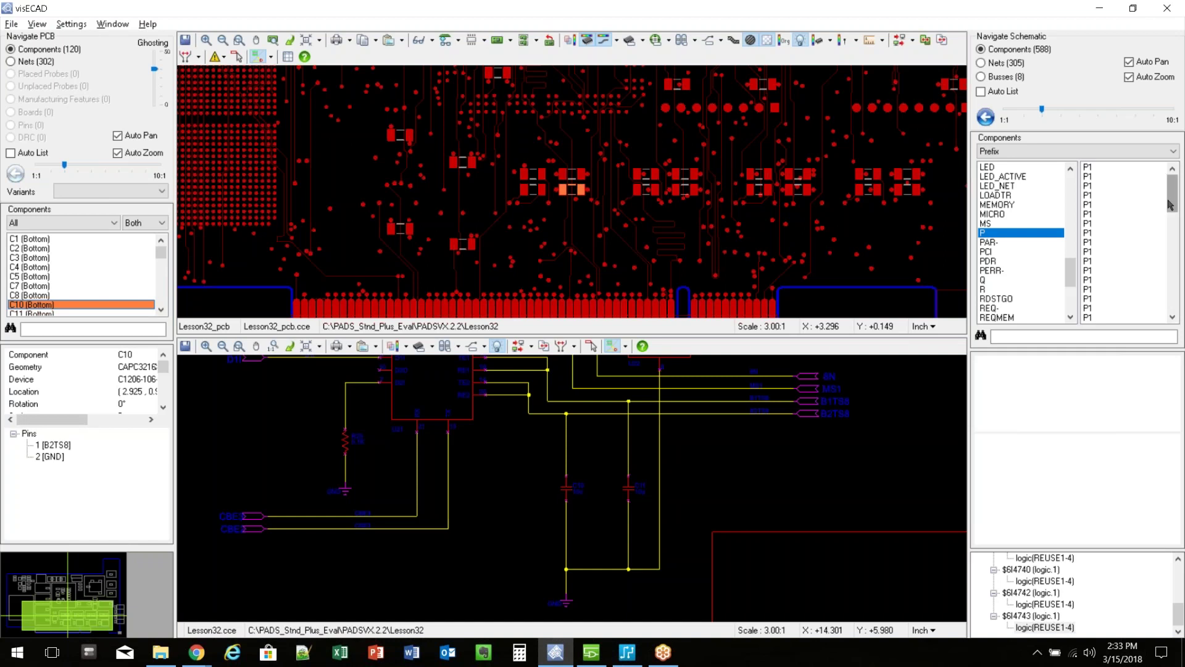
pyautogui.moveTo(1176, 197); pyautogui.dragTo(1178, 306)
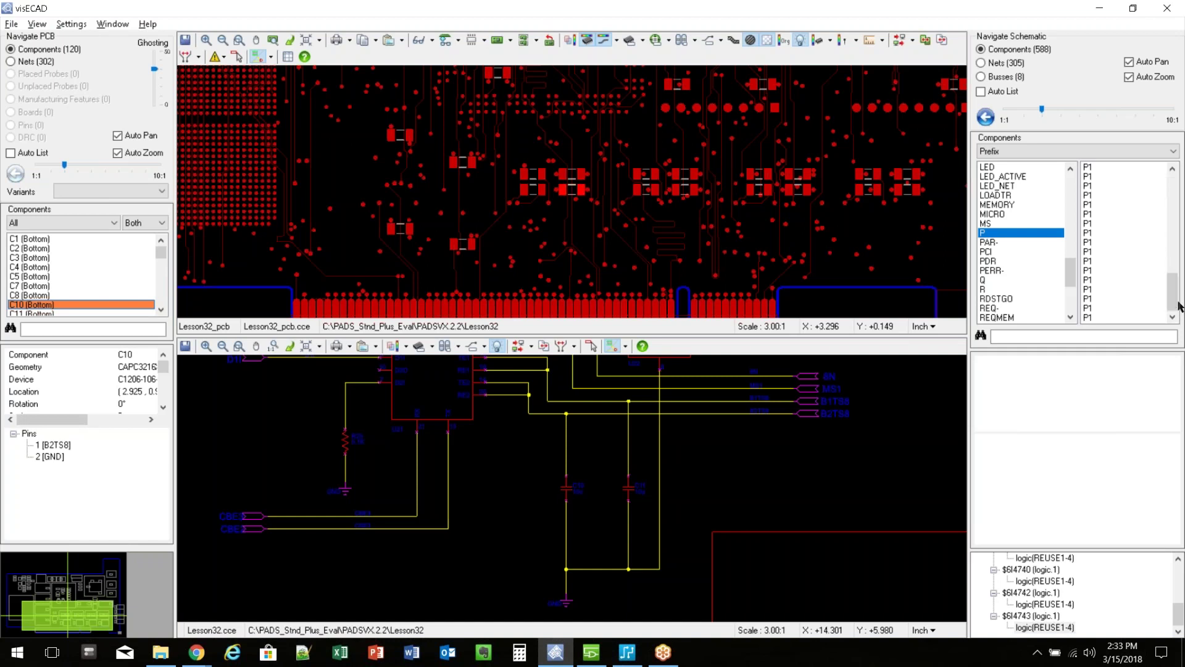
pyautogui.click(995, 288)
pyautogui.click(1098, 250)
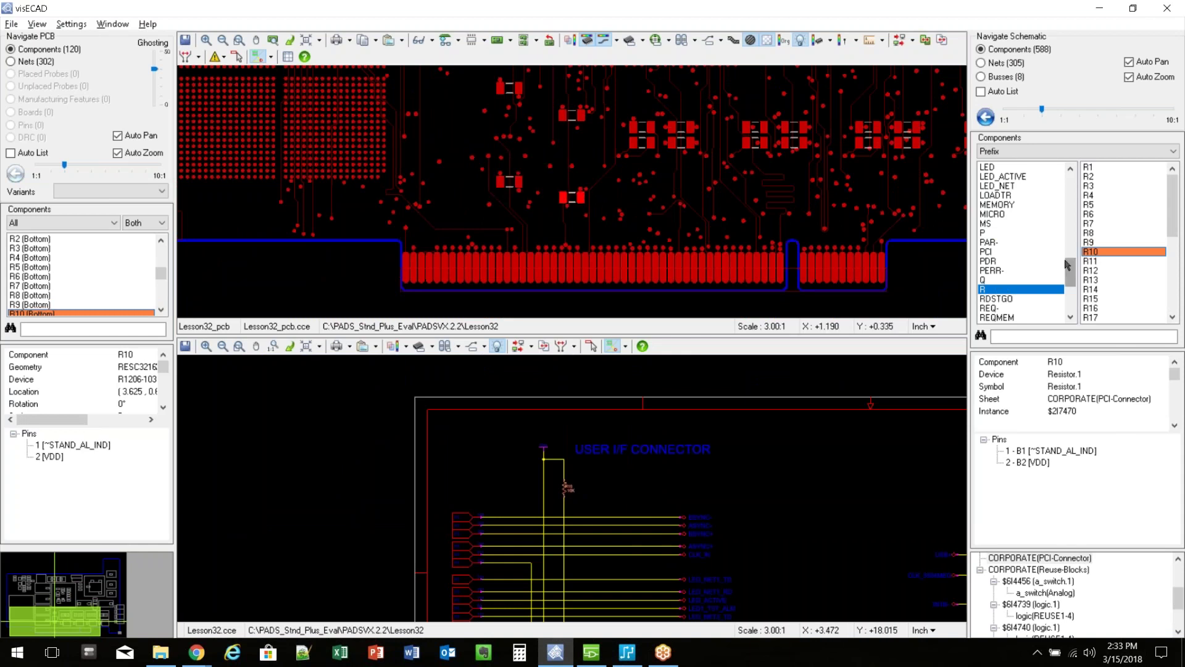
# Step: Set the schematic component filter combo to Attributes
pyautogui.click(1030, 153)
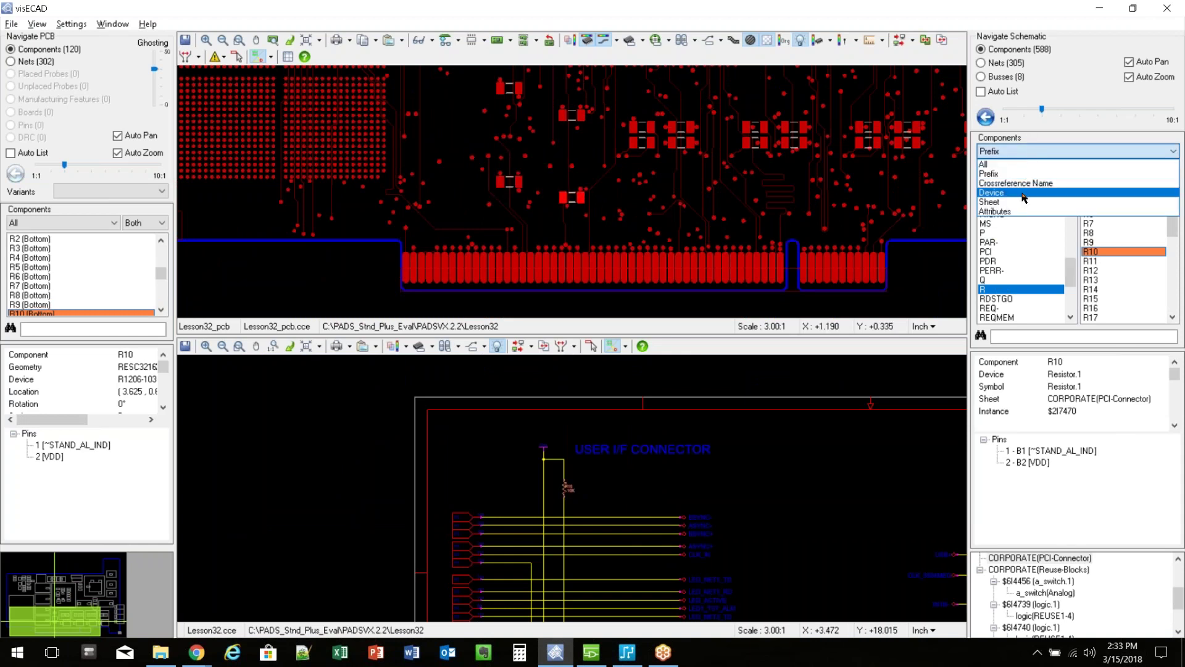
pyautogui.click(1024, 183)
pyautogui.click(1068, 218)
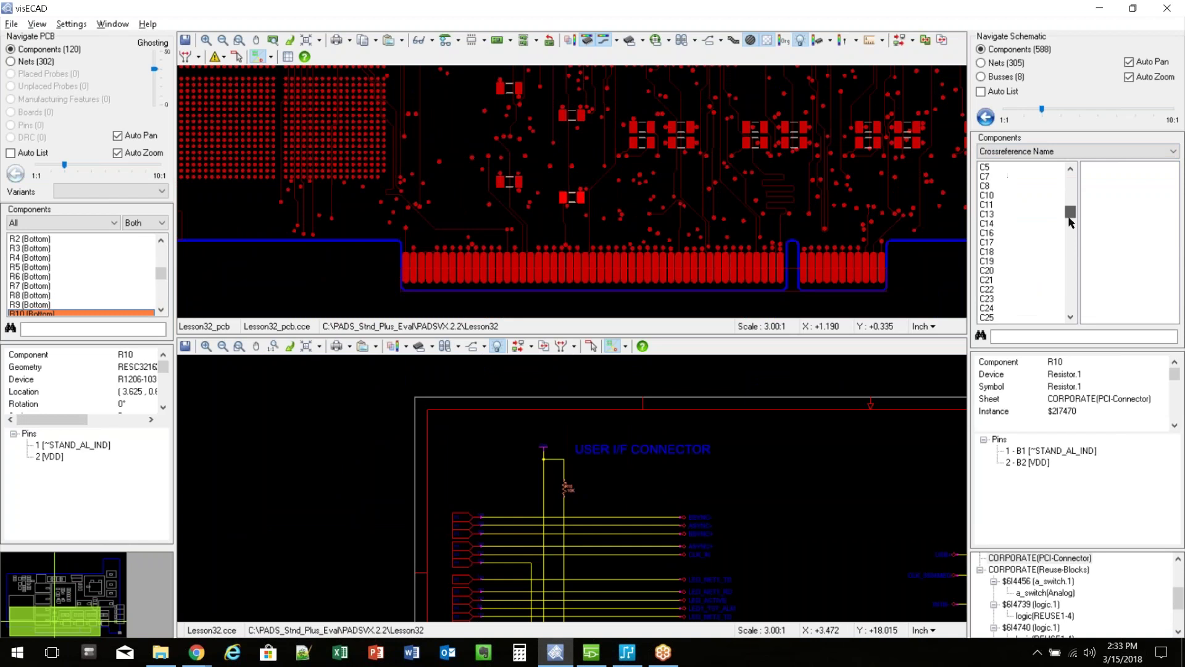
pyautogui.scroll(-3, 1070, 221)
pyautogui.scroll(1, 1037, 247)
pyautogui.click(1030, 153)
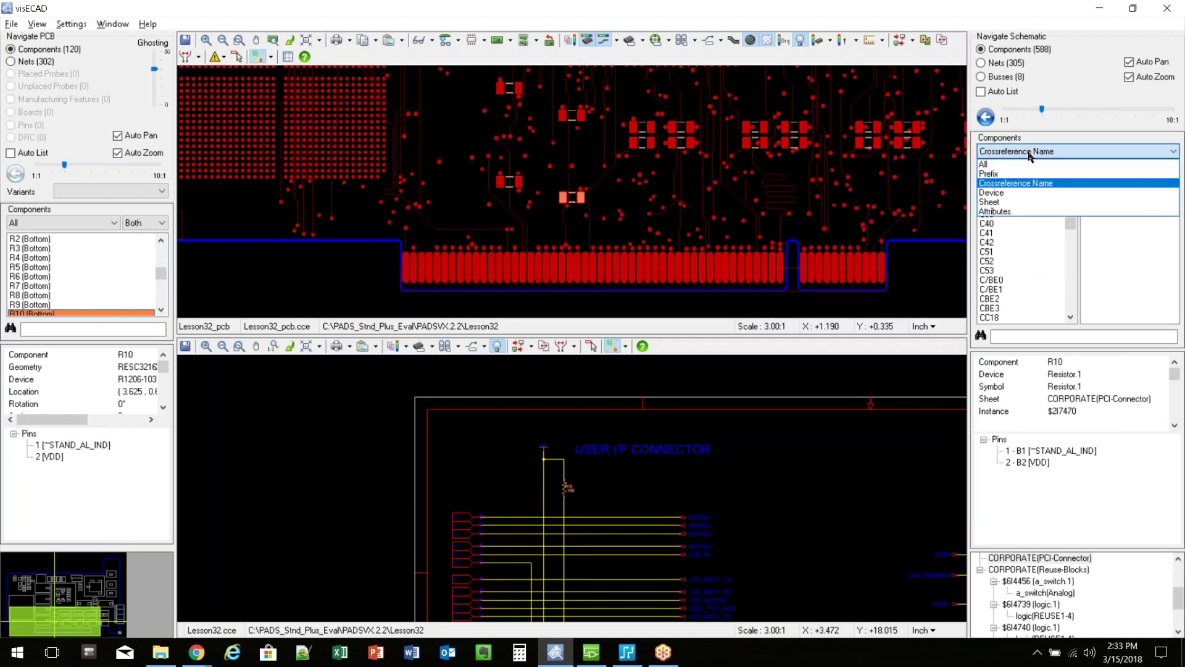
pyautogui.click(1023, 211)
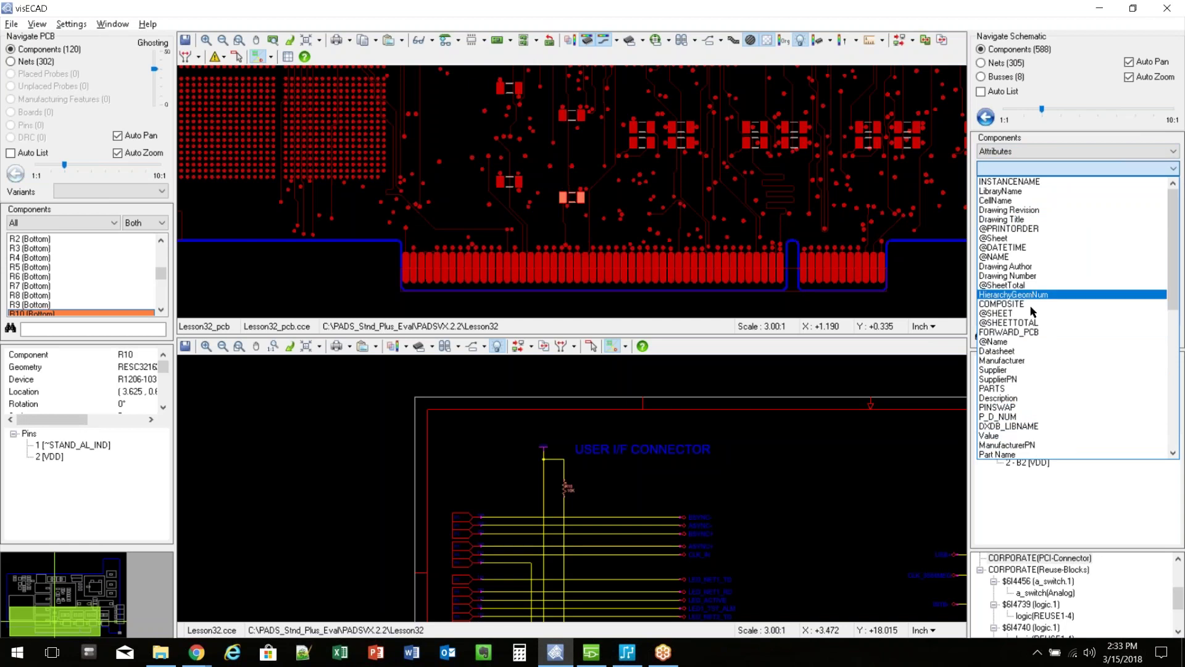
# Step: Cross-probe U100 via its XREF_NAME attribute, then switch the navigator to Nets
pyautogui.scroll(-5, 1039, 401)
pyautogui.scroll(-3, 1036, 368)
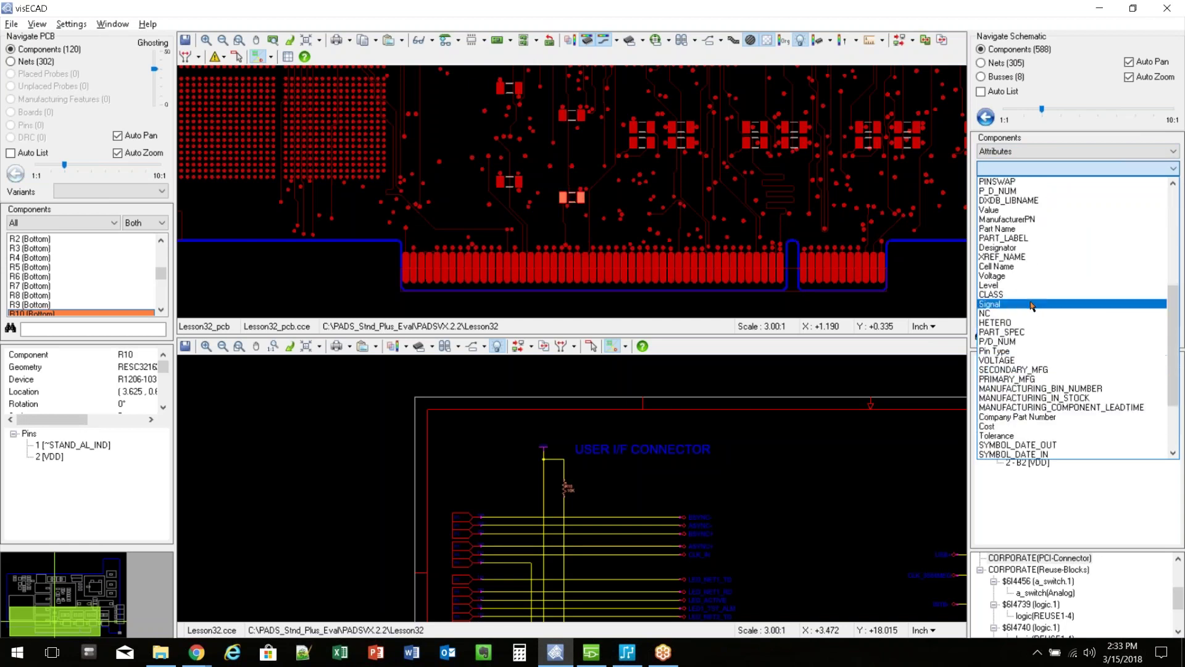
pyautogui.scroll(-3, 1056, 332)
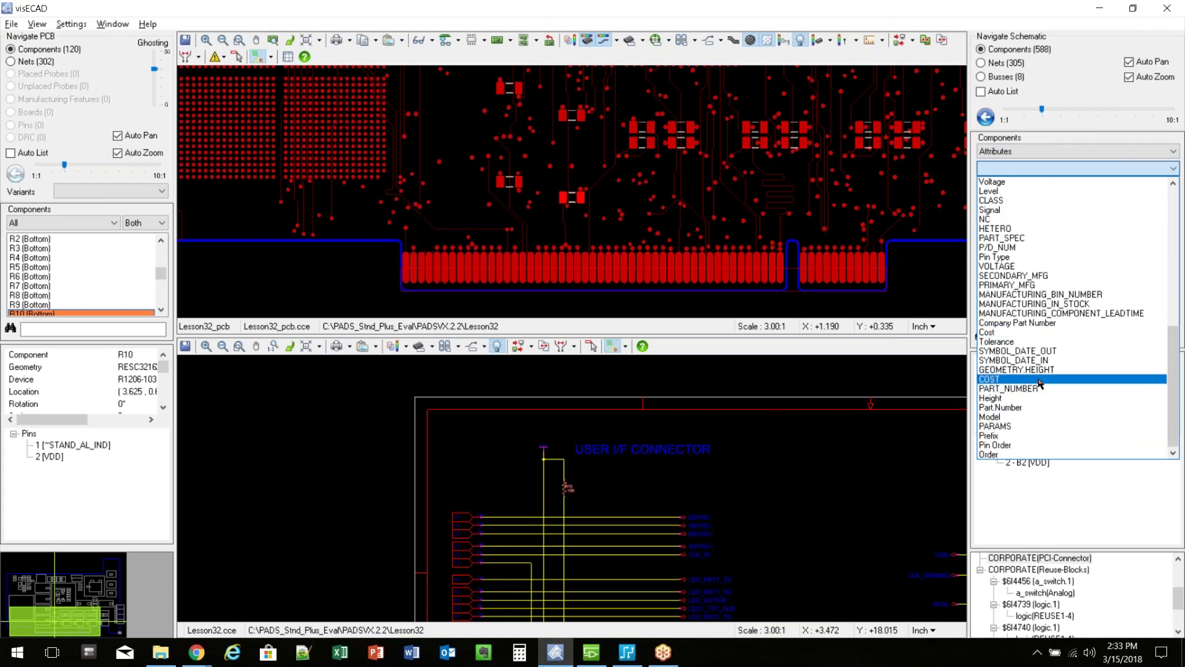
pyautogui.scroll(1, 1038, 386)
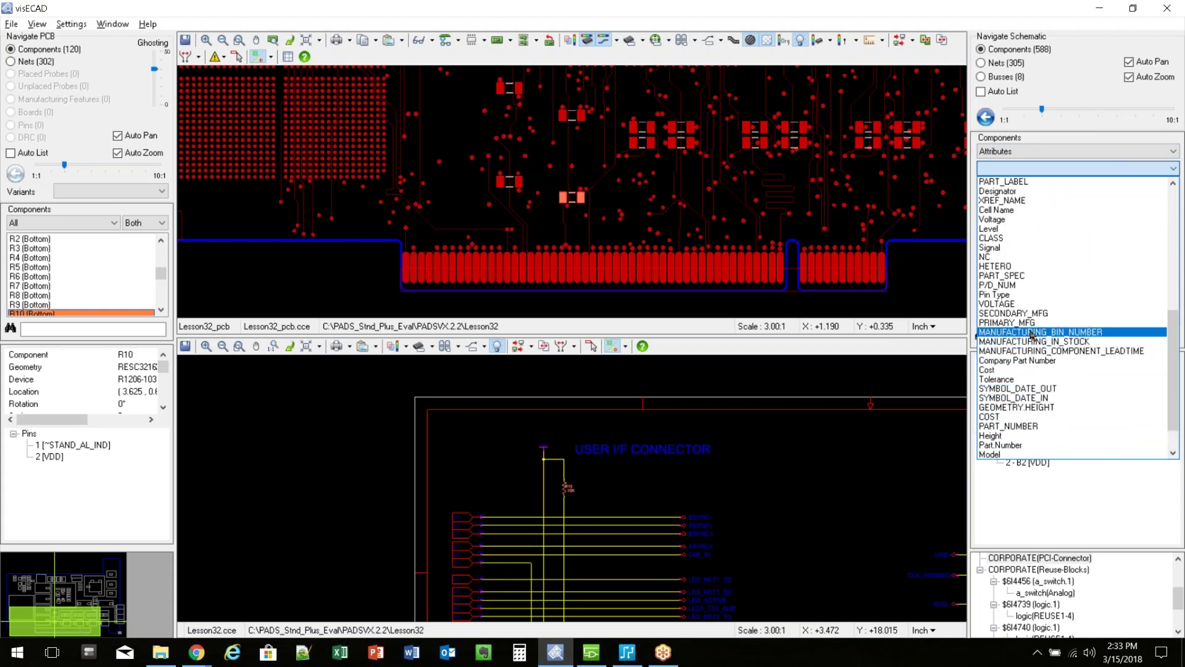
pyautogui.scroll(3, 1031, 334)
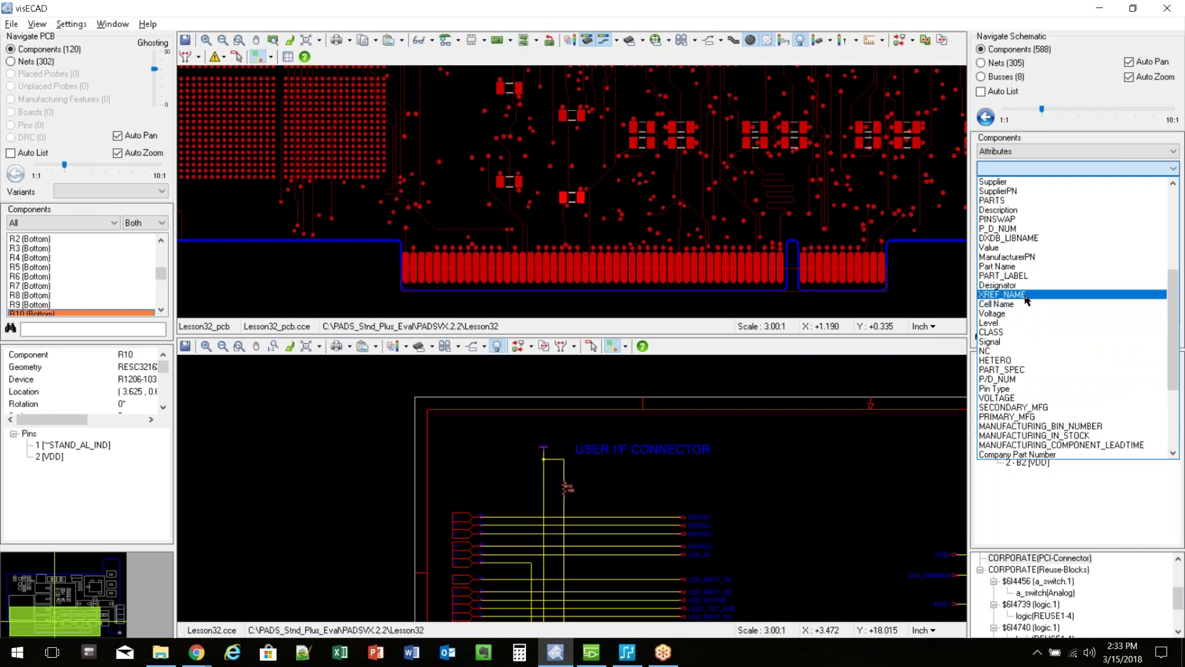
pyautogui.click(1027, 294)
pyautogui.click(1072, 279)
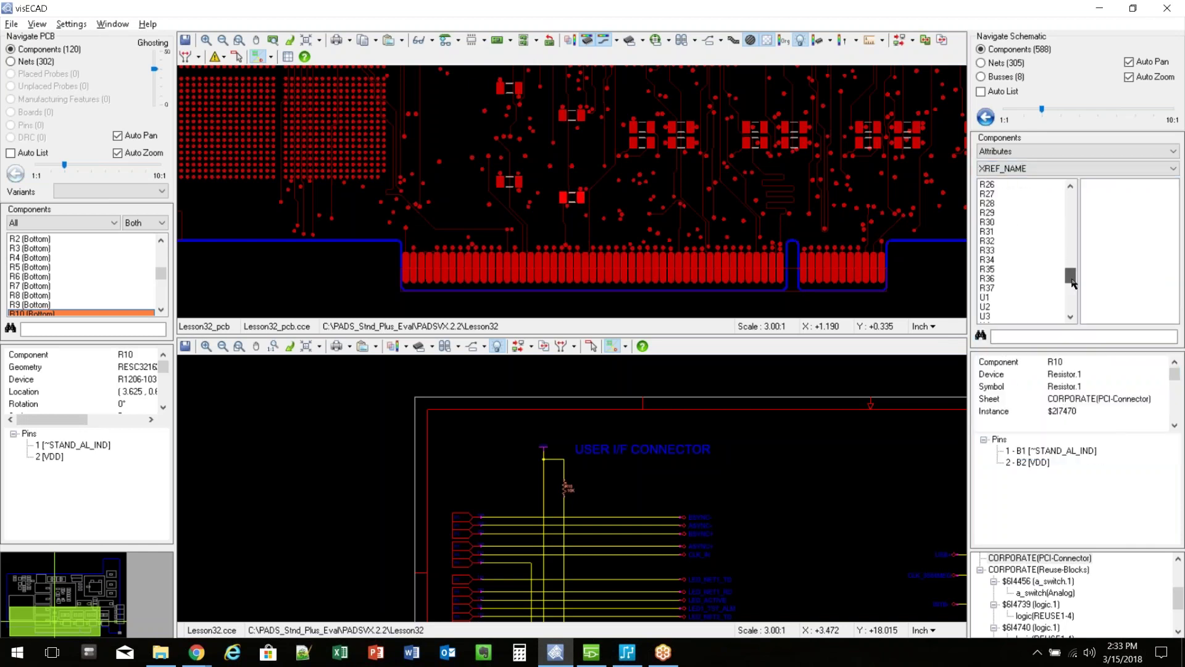
pyautogui.moveTo(1072, 282); pyautogui.dragTo(1072, 303)
pyautogui.click(998, 260)
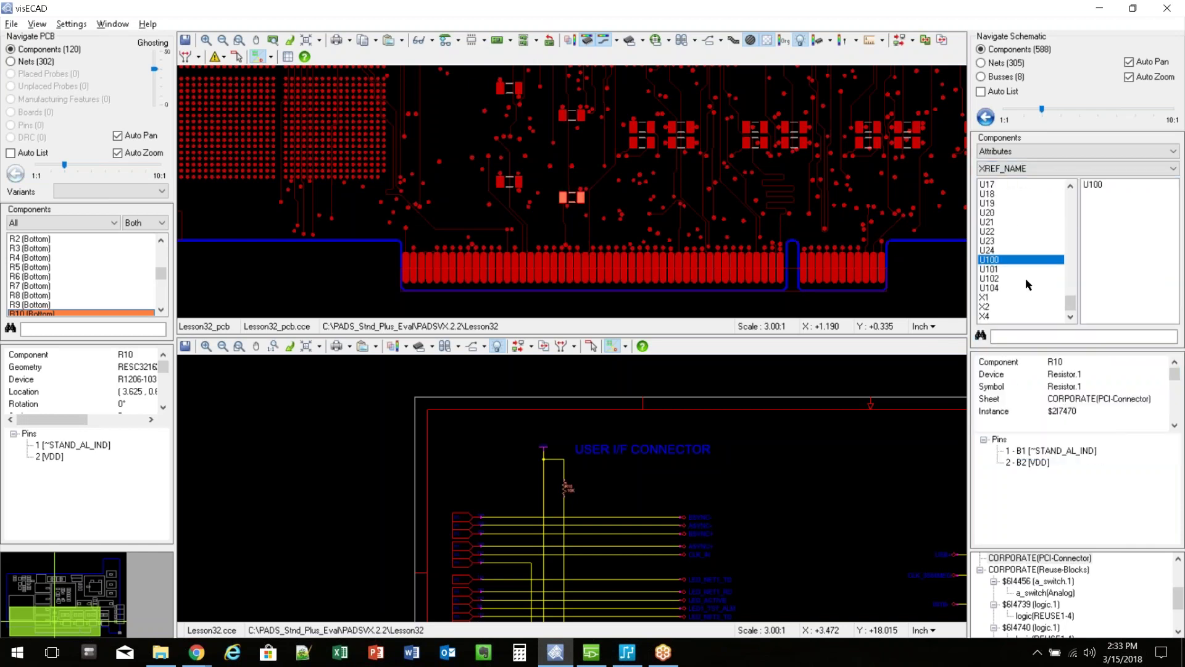
pyautogui.click(1094, 185)
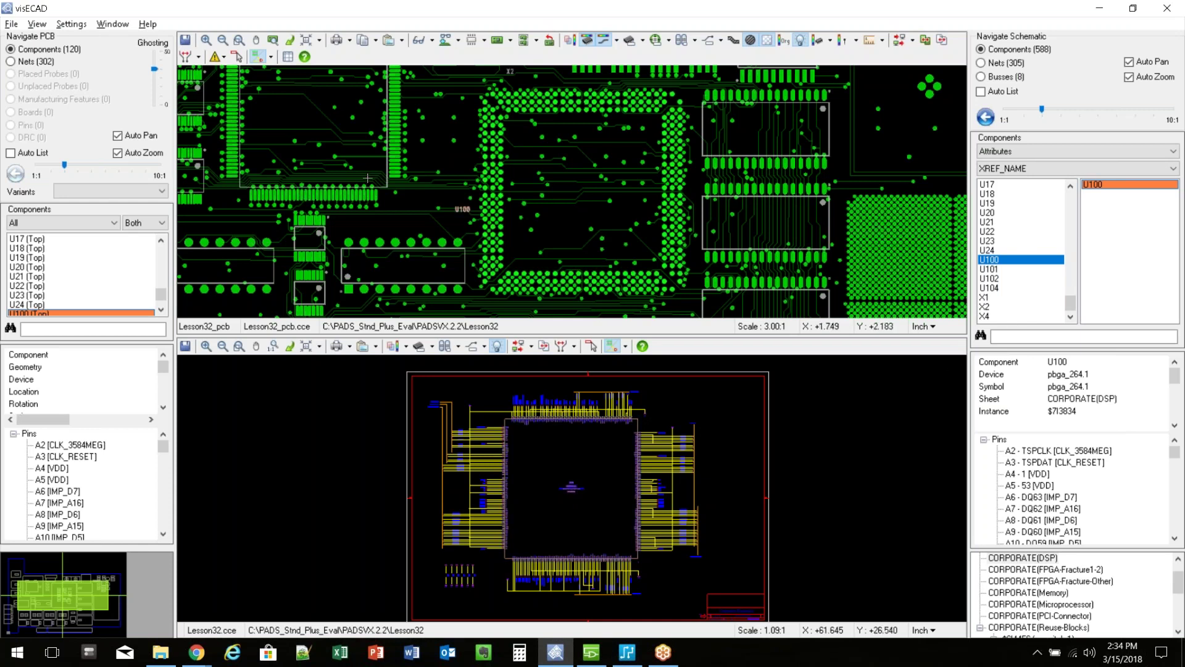
pyautogui.click(981, 63)
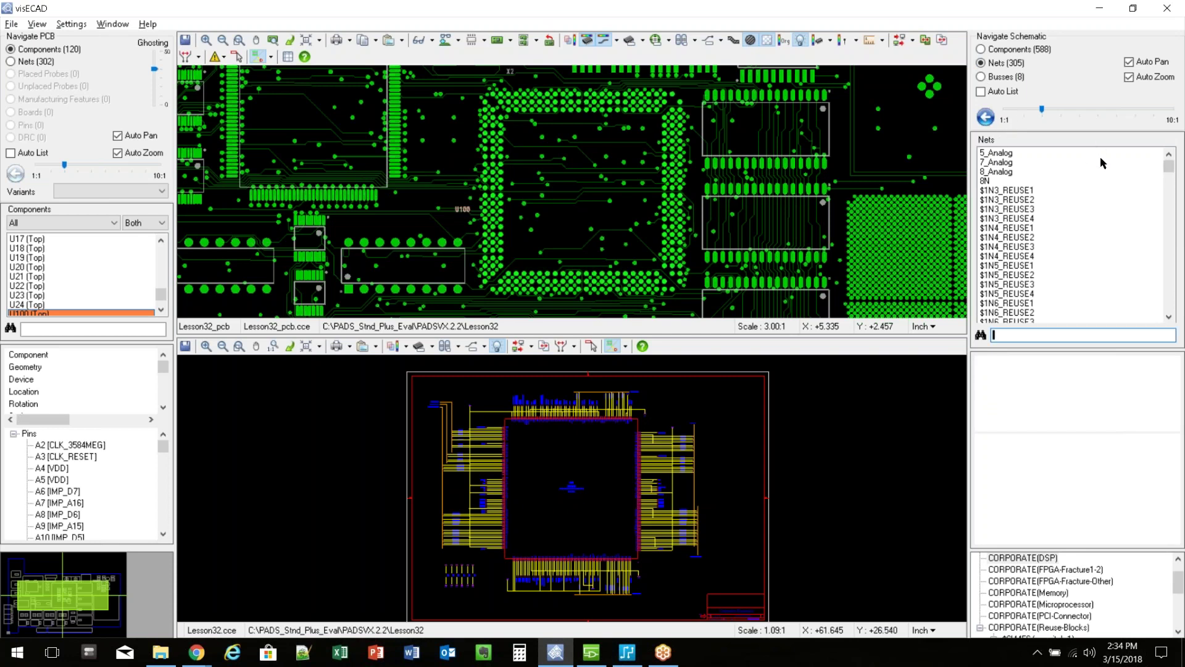
# Step: Cross-probe net IMP_A10 from the schematic Nets list and zoom the board in on it
pyautogui.moveTo(1169, 171); pyautogui.dragTo(1173, 279)
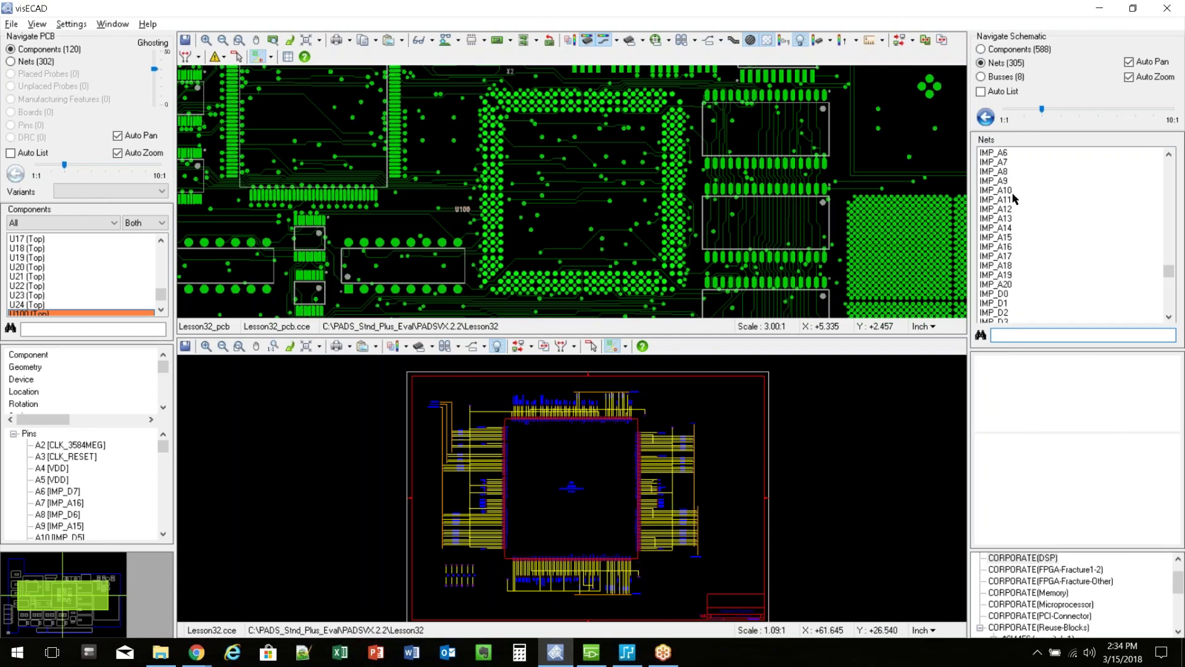
pyautogui.click(1013, 191)
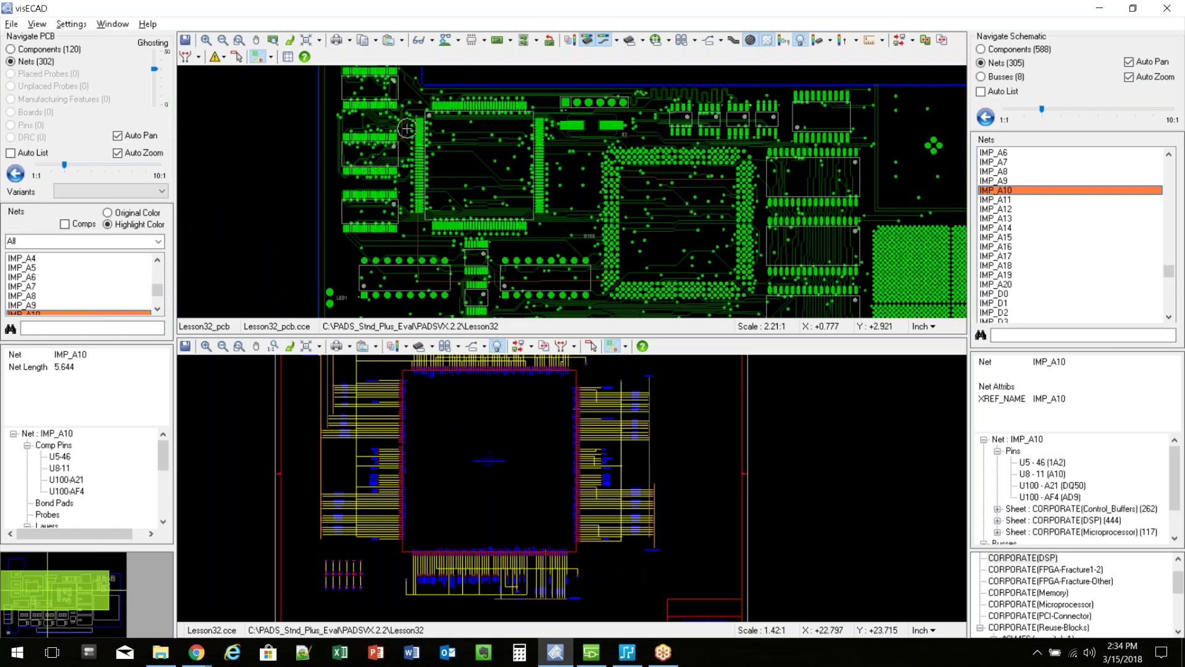
pyautogui.scroll(5, 463, 165)
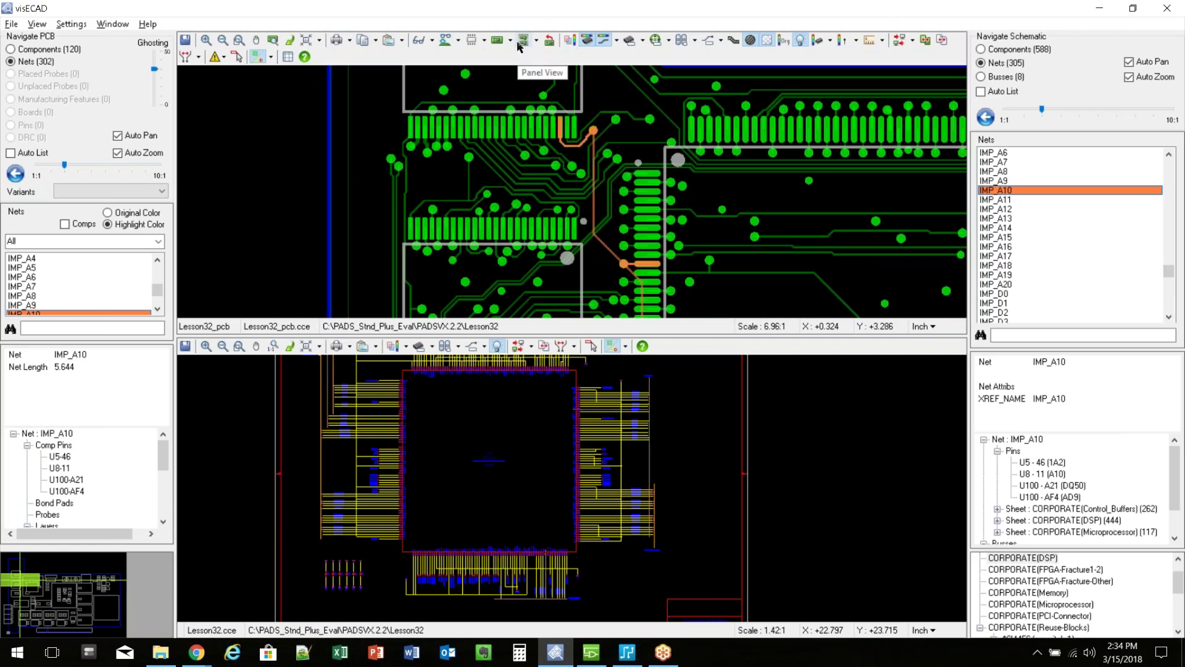
# Step: Pan the board along the IMP_A10 net toward the U100 BGA area
pyautogui.click(256, 40)
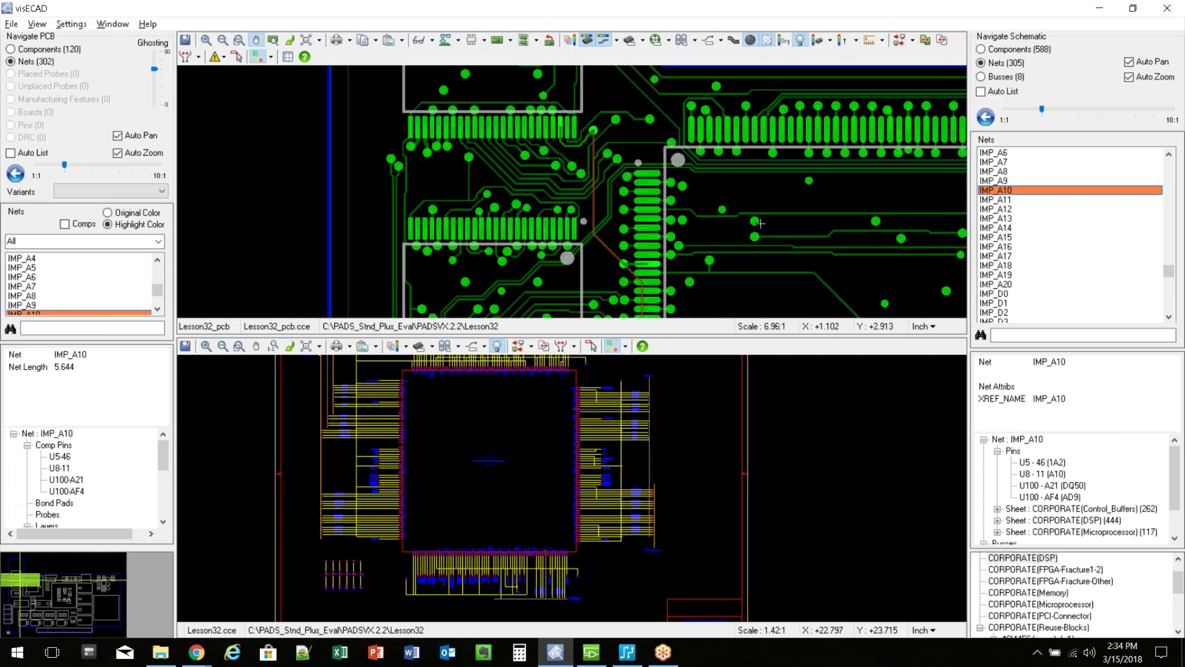
pyautogui.moveTo(747, 274); pyautogui.dragTo(581, 120)
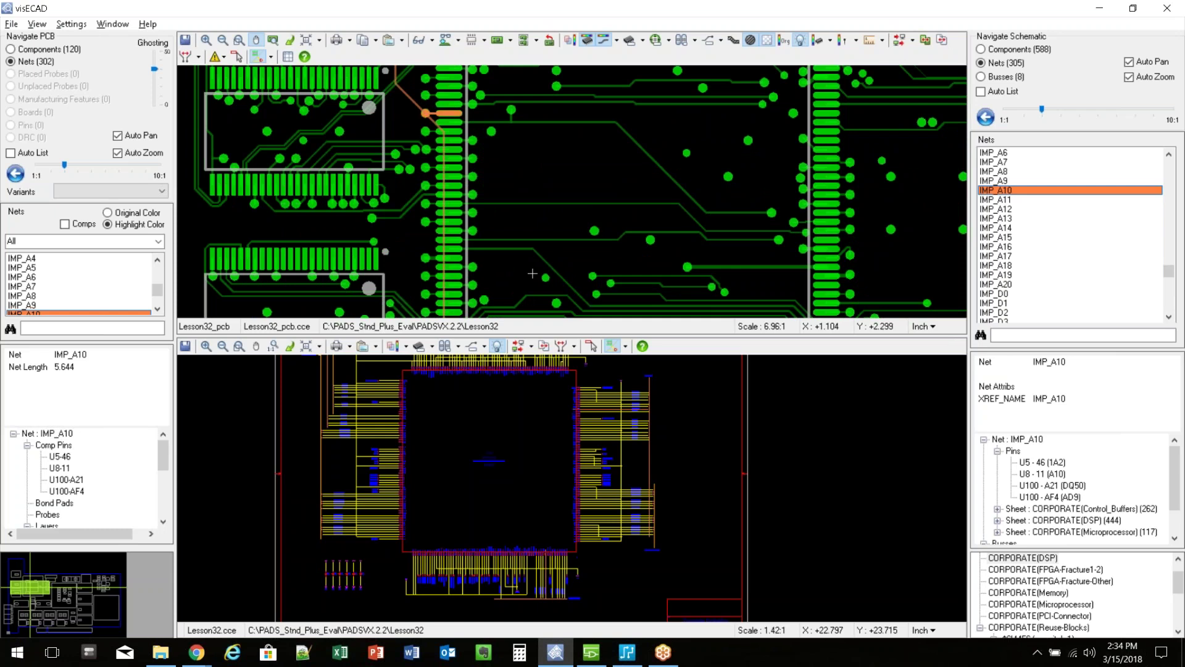
pyautogui.moveTo(528, 312); pyautogui.dragTo(371, 172)
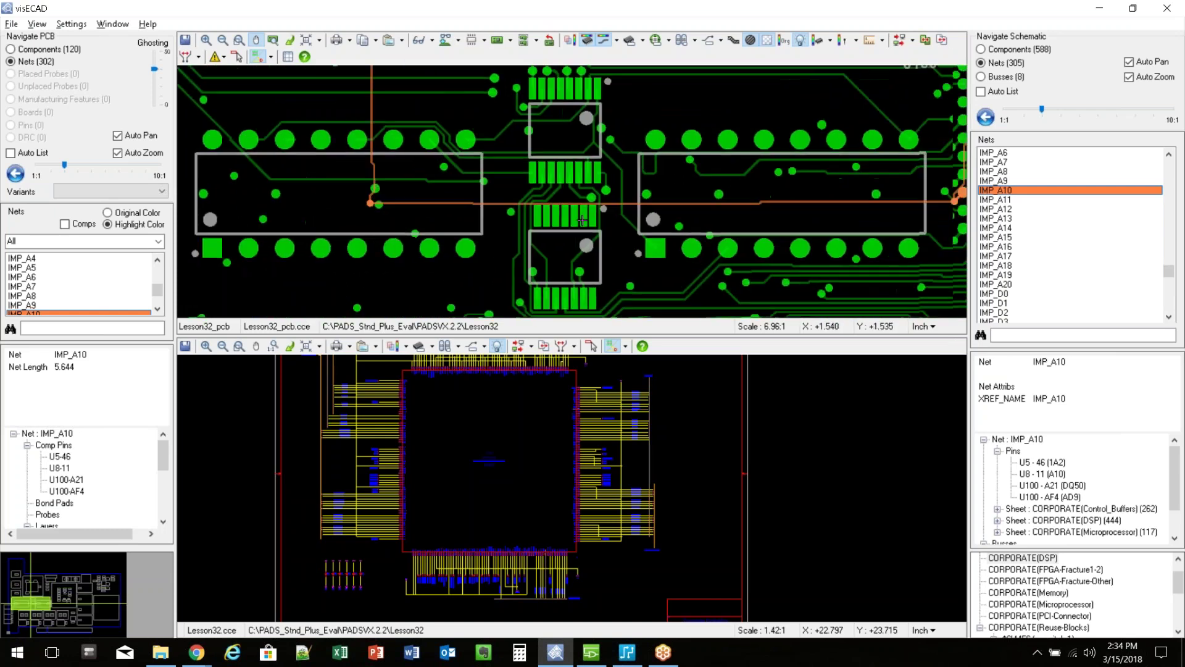
pyautogui.moveTo(710, 284); pyautogui.dragTo(481, 235)
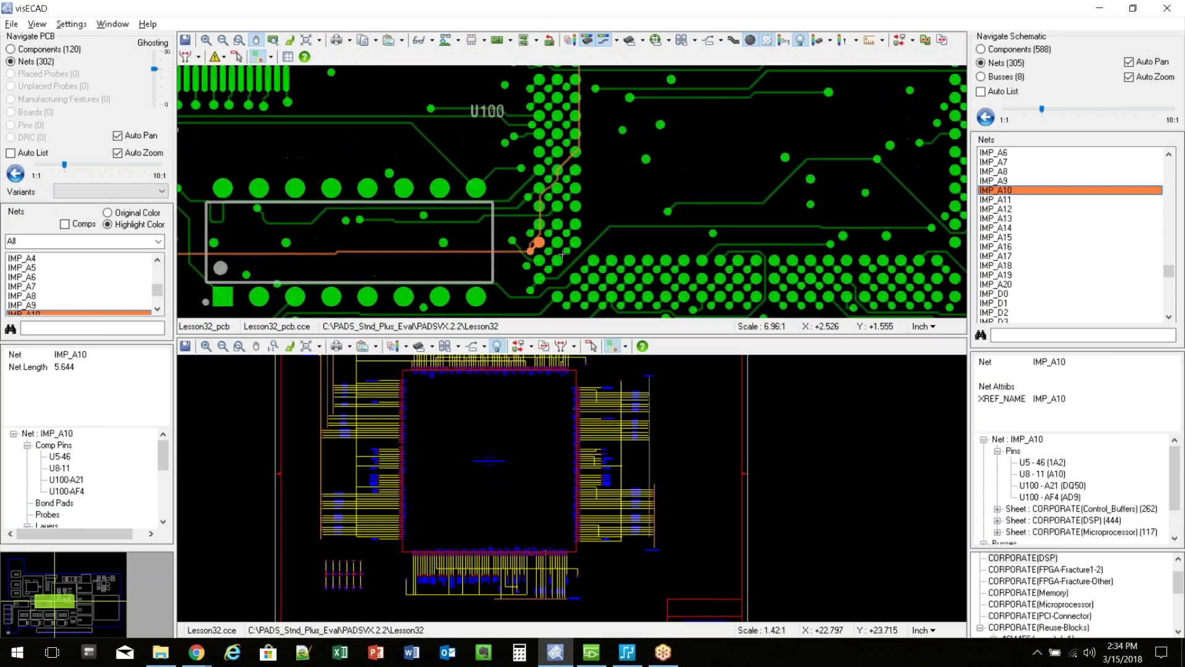
# Step: Follow the IMP_A10 trace past the BGA corner near X2, then open PCB Display Control
pyautogui.moveTo(771, 92); pyautogui.dragTo(645, 270)
pyautogui.moveTo(551, 67); pyautogui.dragTo(521, 210)
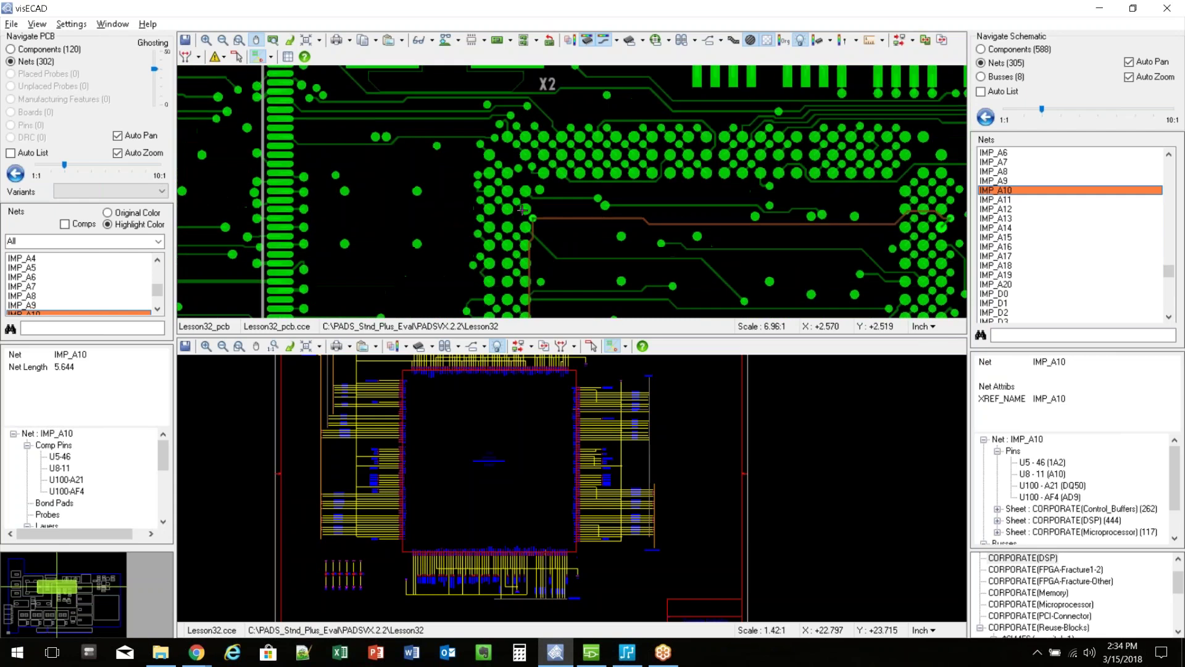
pyautogui.moveTo(807, 247); pyautogui.dragTo(554, 220)
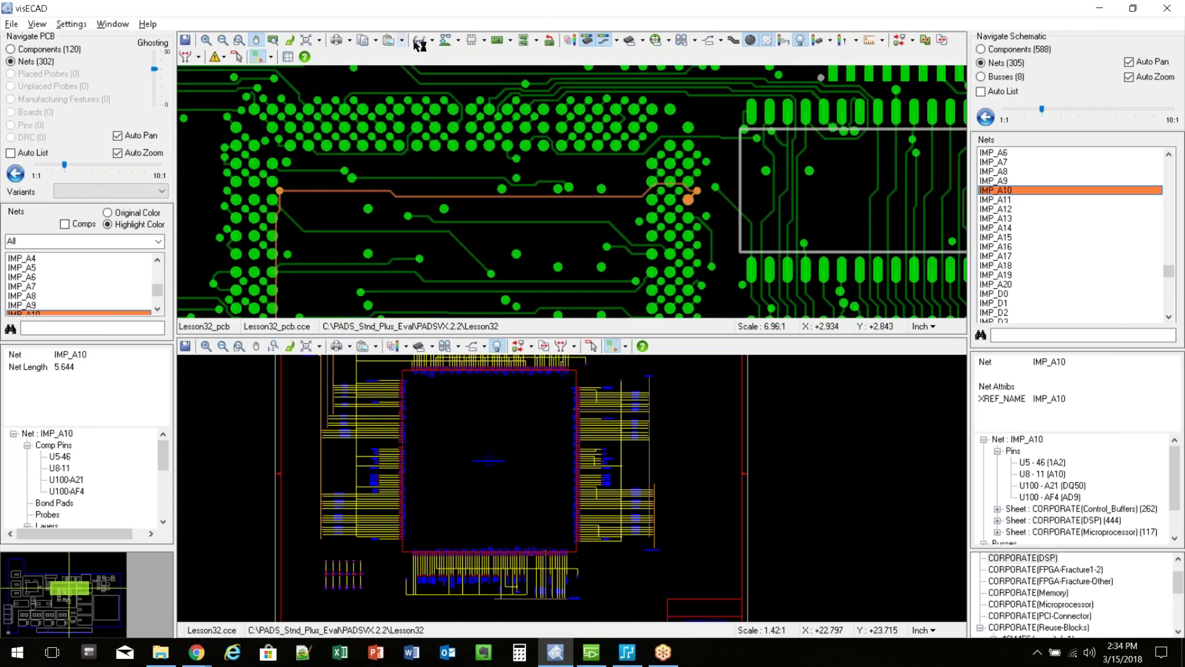
pyautogui.click(572, 50)
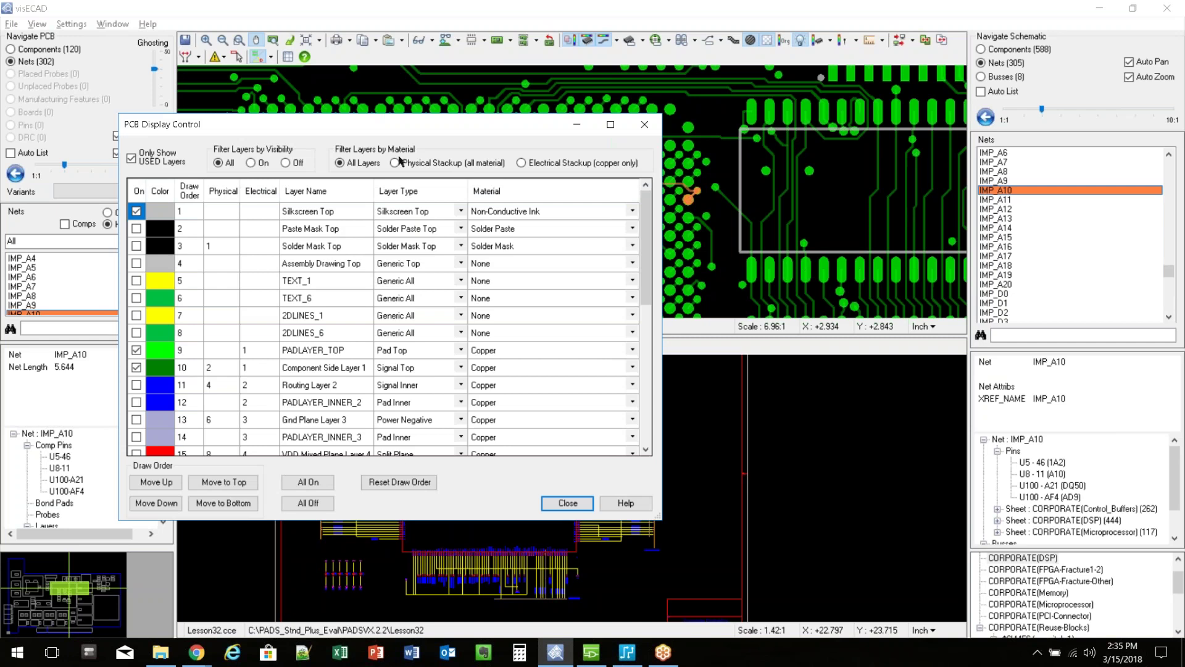
# Step: Close PCB Display Control and view Schematic Display Control without changing anything
pyautogui.click(566, 503)
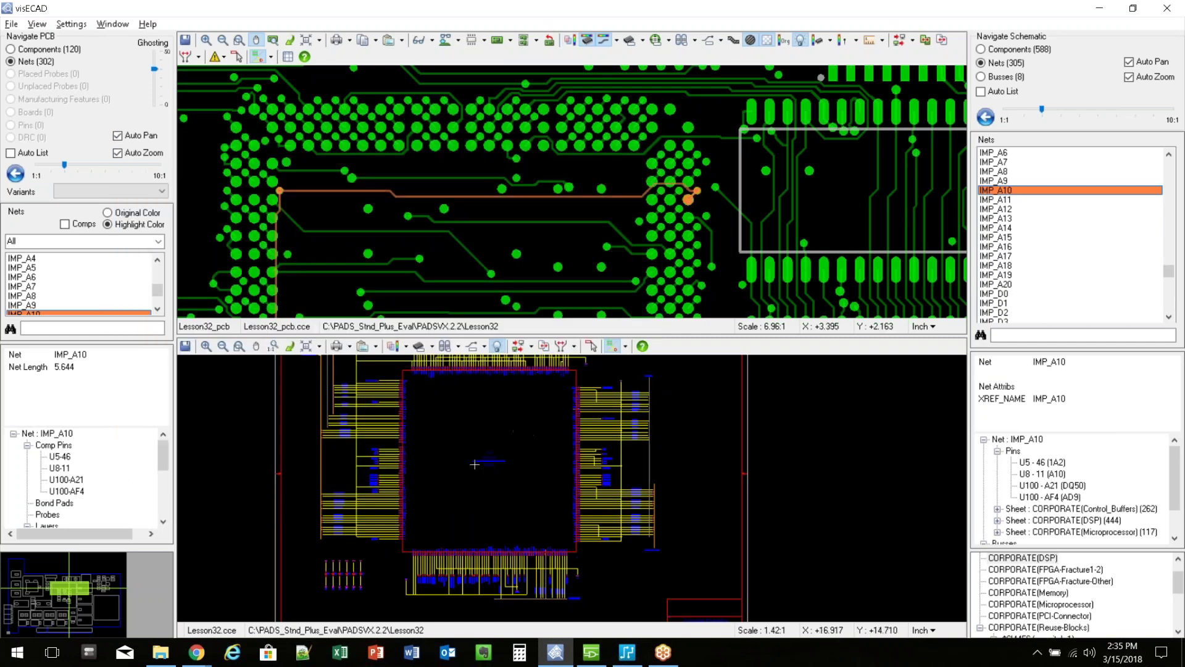
pyautogui.click(398, 349)
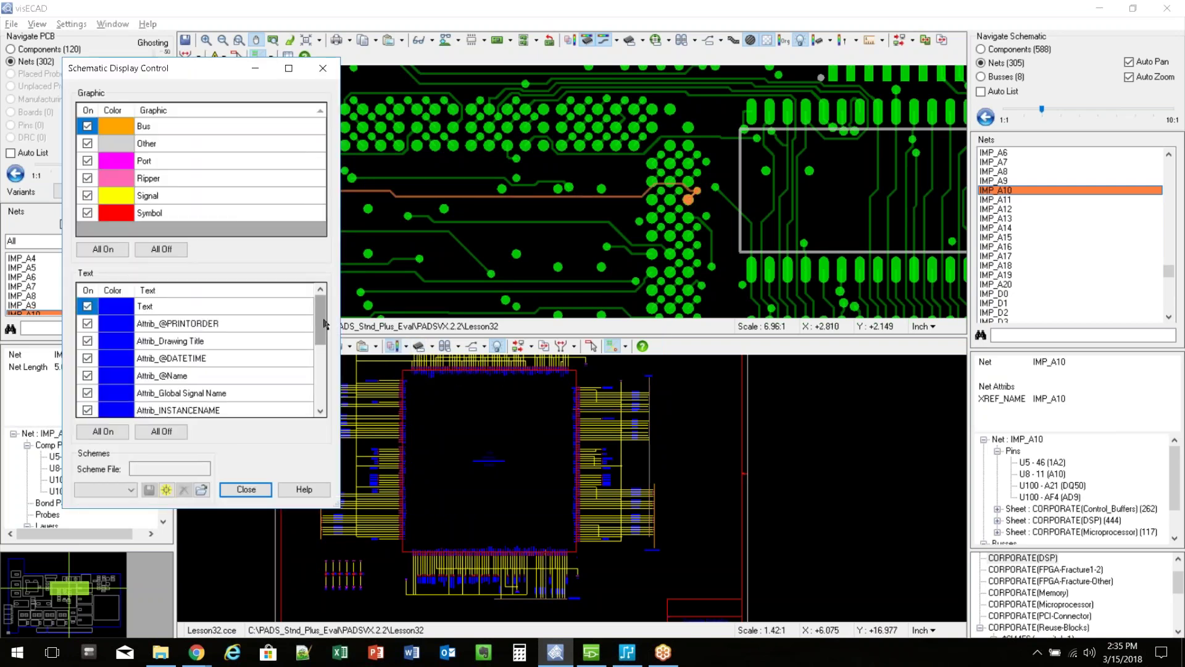
pyautogui.moveTo(320, 312)
pyautogui.mouseDown()
pyautogui.moveTo(317, 360)
pyautogui.moveTo(323, 313)
pyautogui.mouseUp()
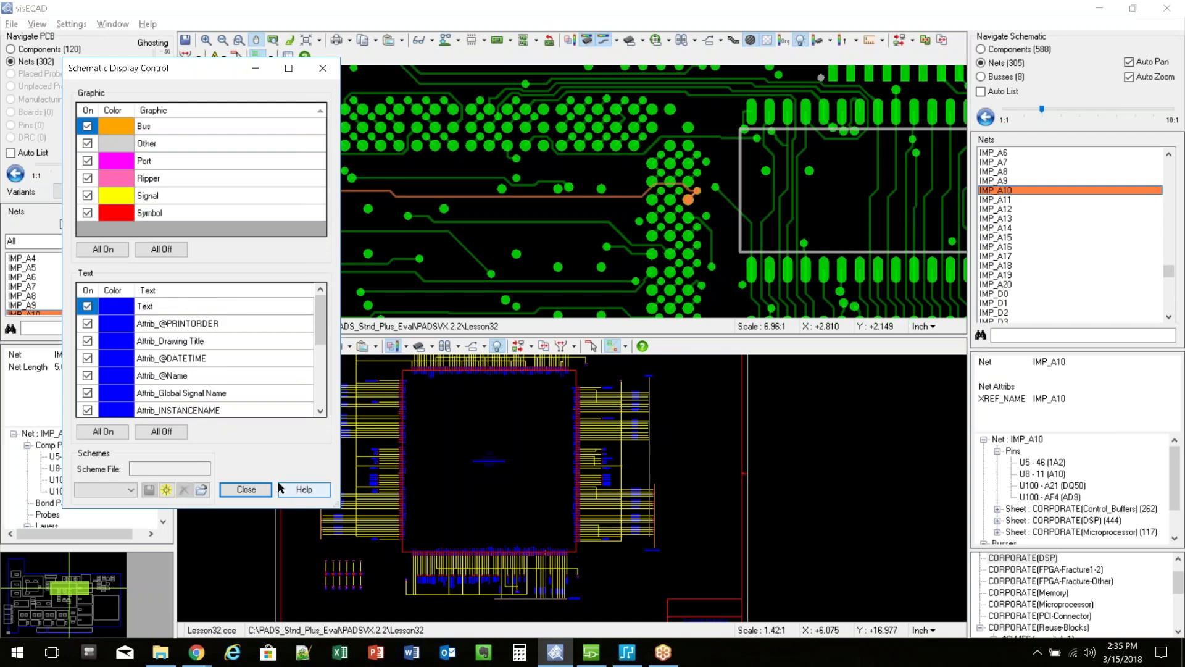
pyautogui.click(246, 489)
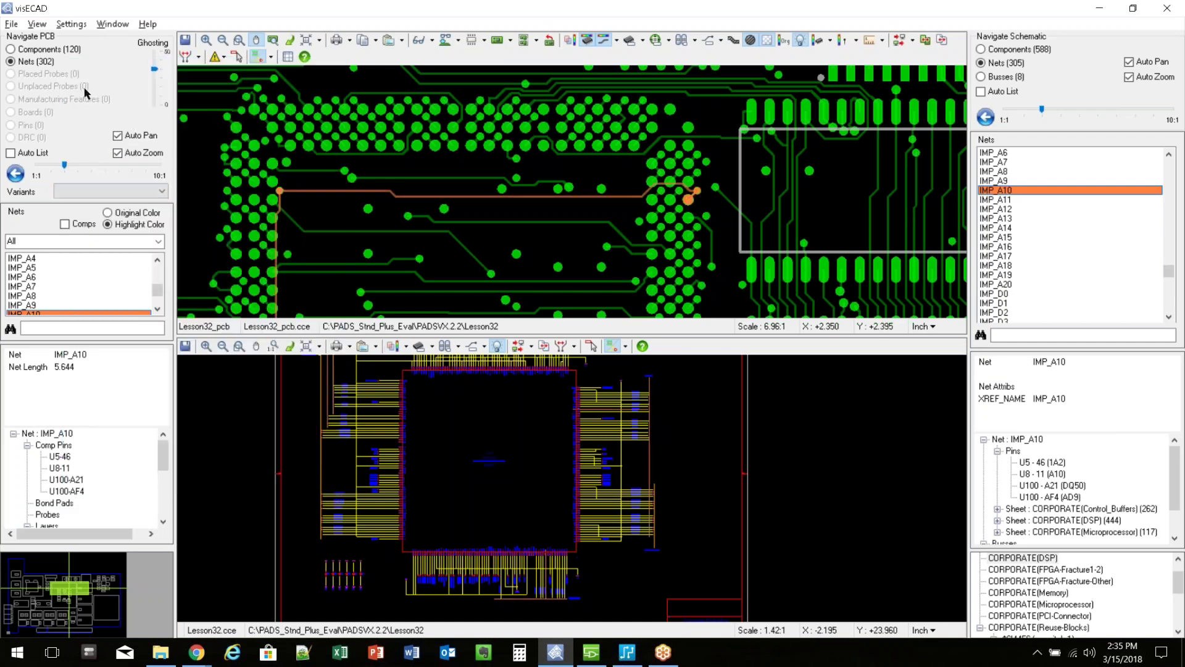
# Step: Cancel the Settings background colour change and cross-probe net IMP_A11
pyautogui.click(71, 24)
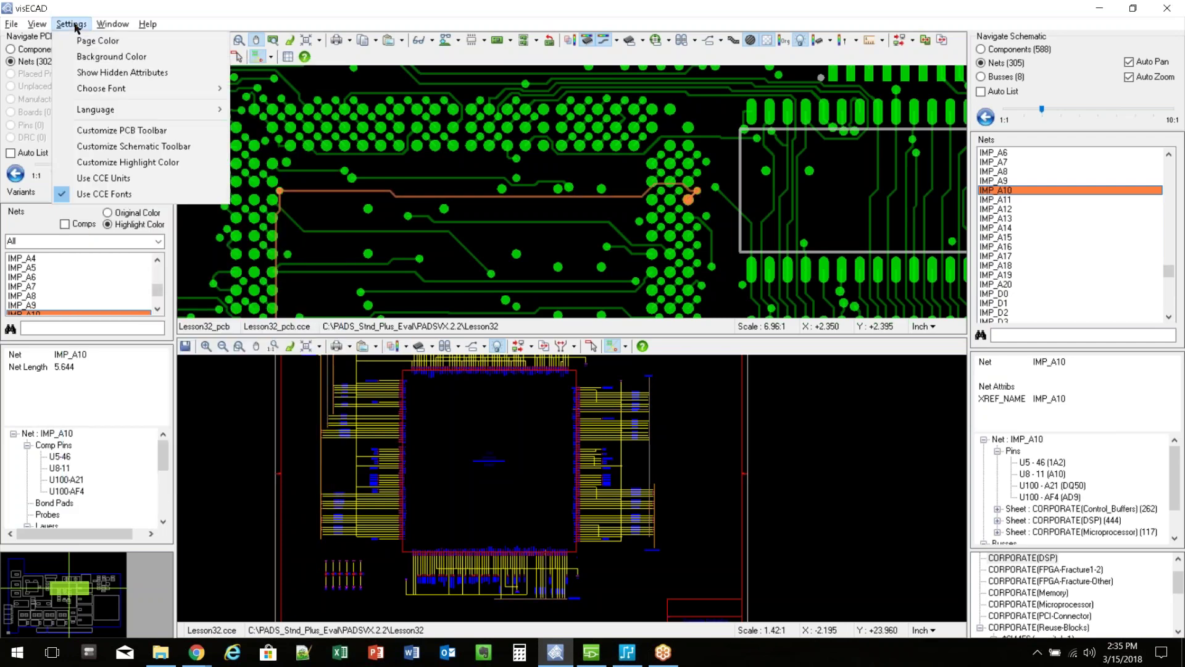
pyautogui.click(91, 56)
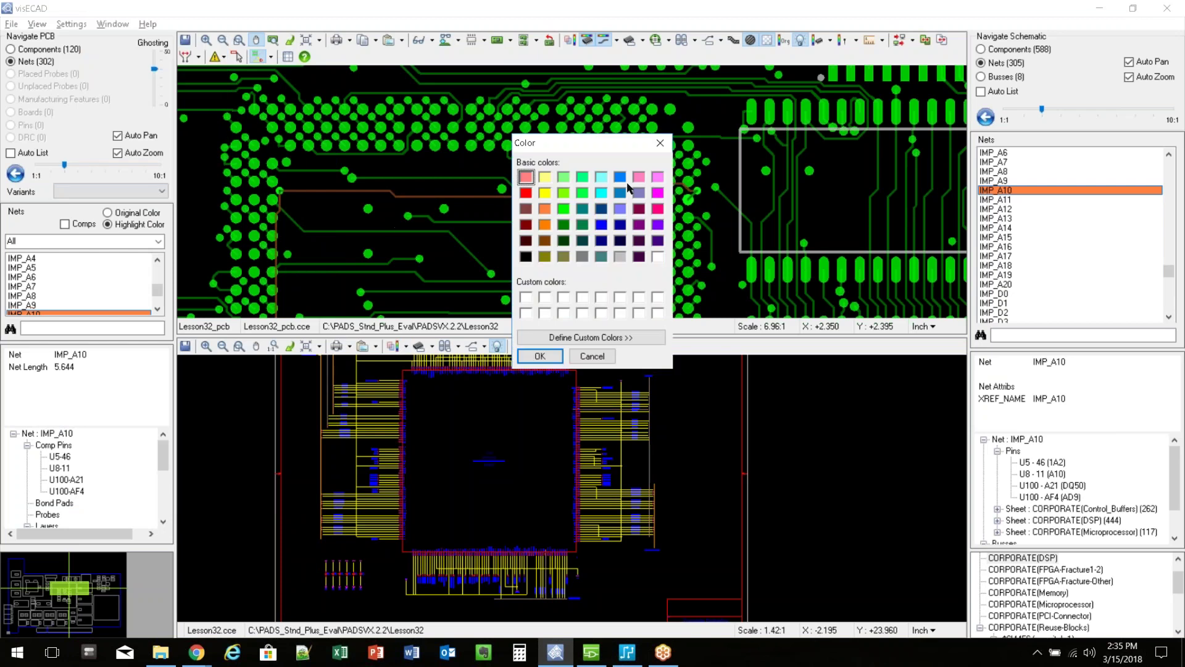
pyautogui.click(592, 358)
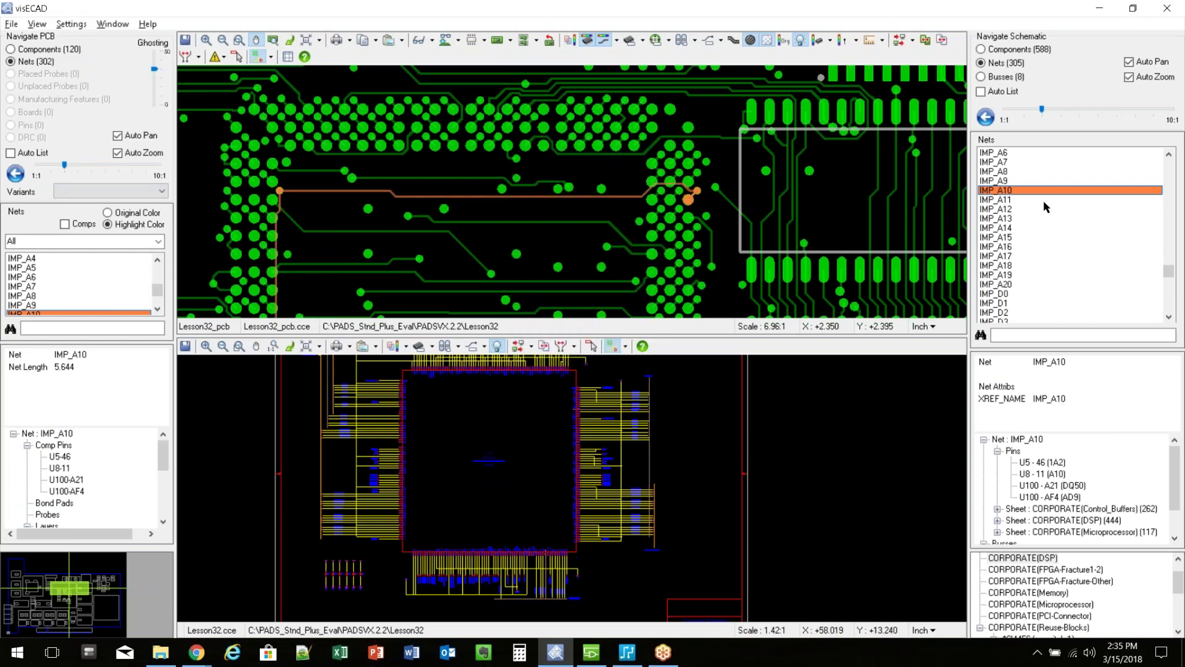
pyautogui.click(1019, 198)
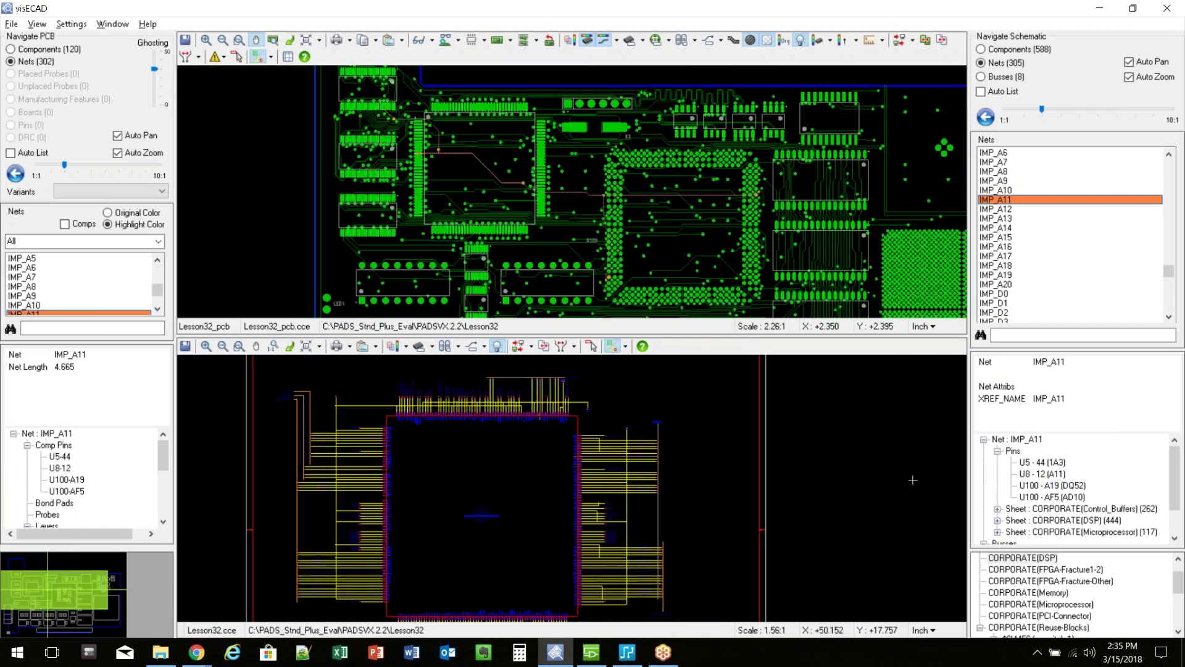
# Step: Jump to IMP_A11 pins U5-44, U8-12 and U100-A19 in the schematic
pyautogui.click(1024, 463)
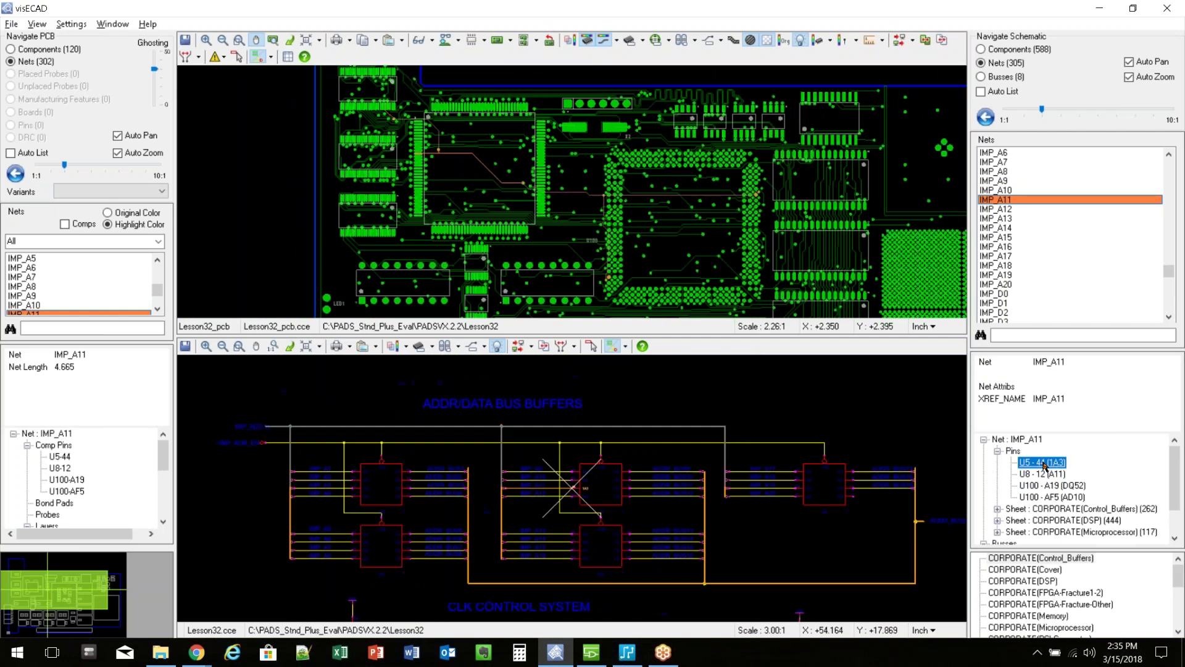
pyautogui.click(1042, 474)
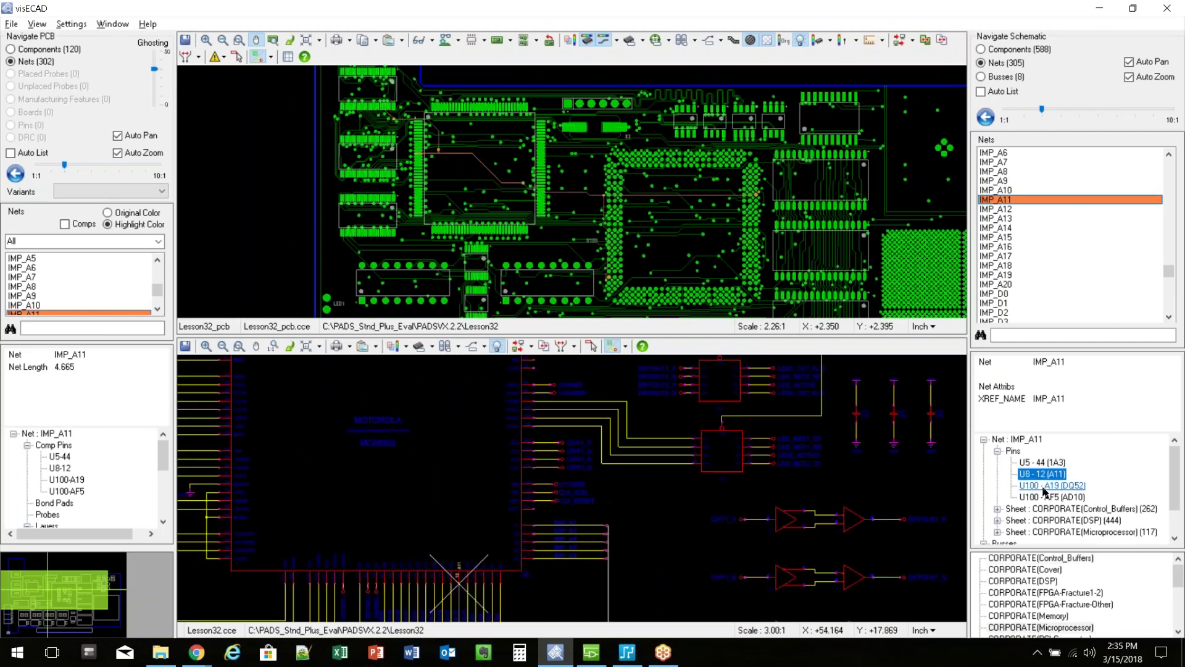
pyautogui.click(1044, 486)
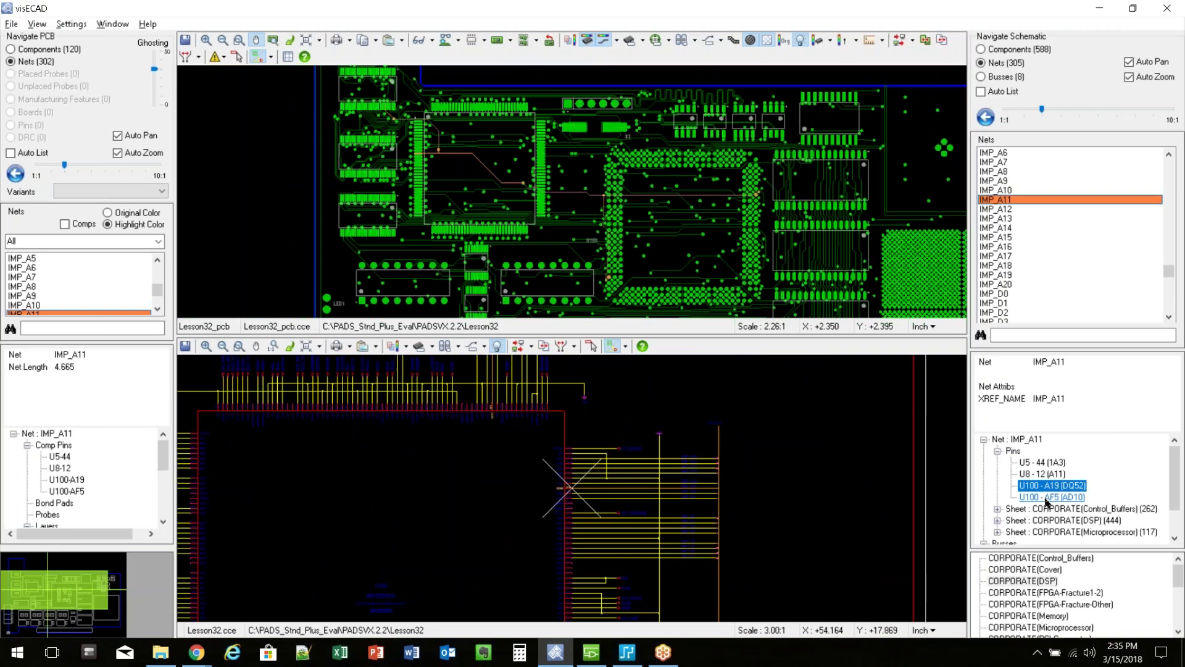
# Step: Return to pin U5-44, then mark pins U5-44 and U8-12 on the board
pyautogui.click(1043, 463)
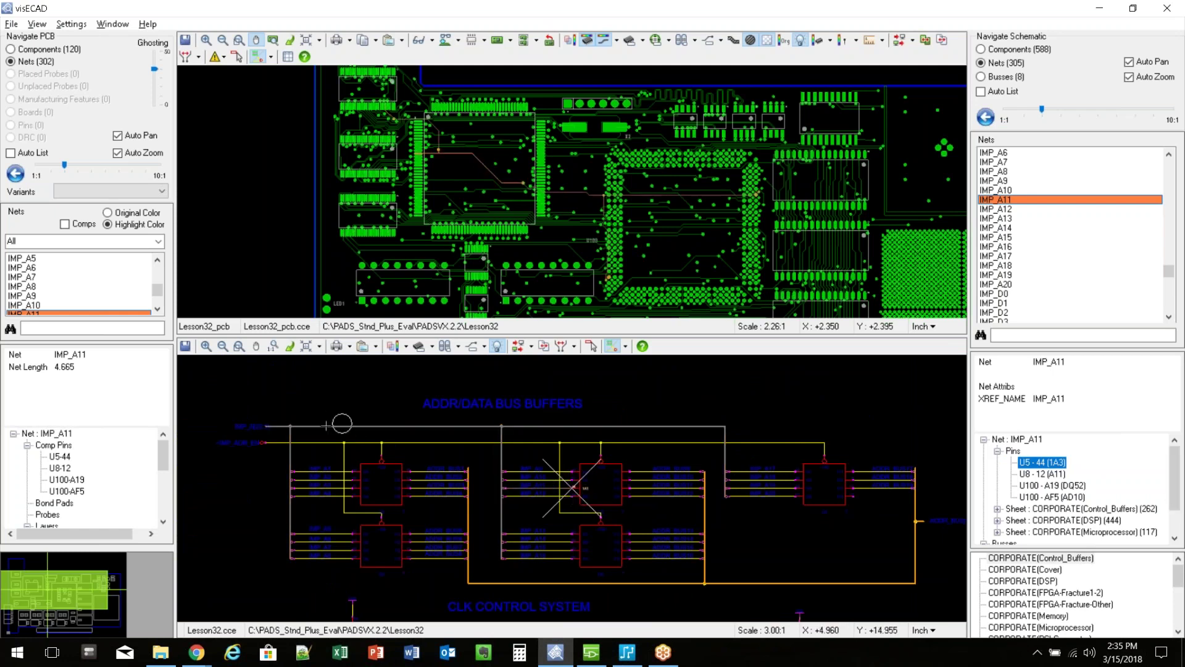
pyautogui.click(65, 459)
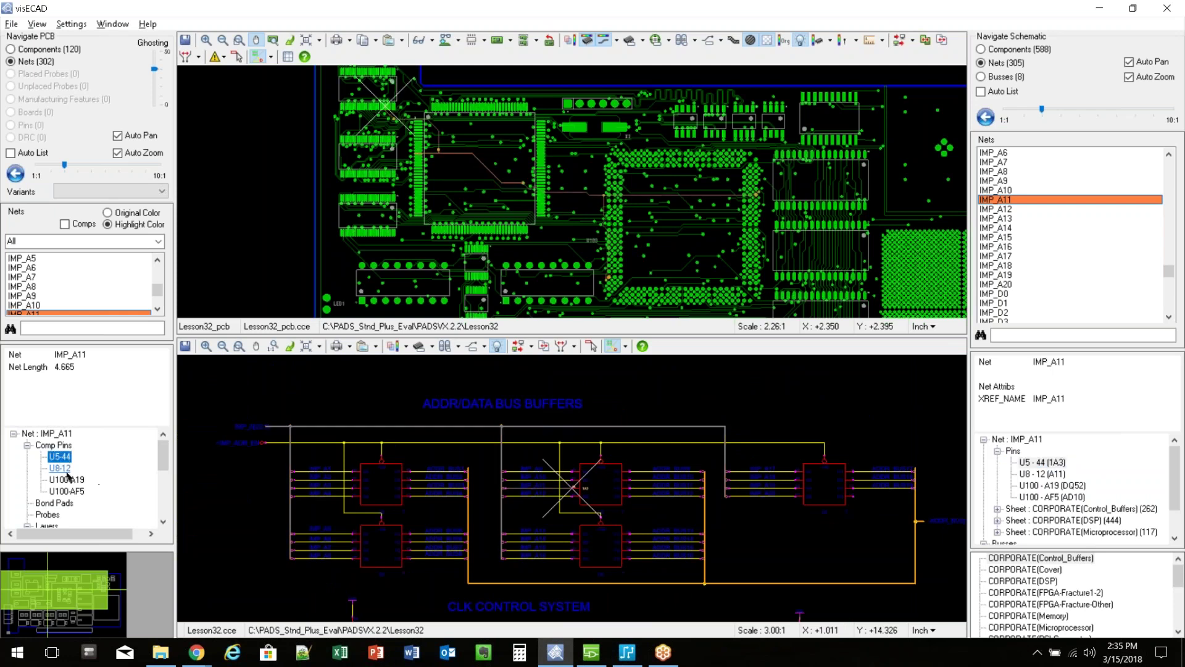
pyautogui.click(65, 469)
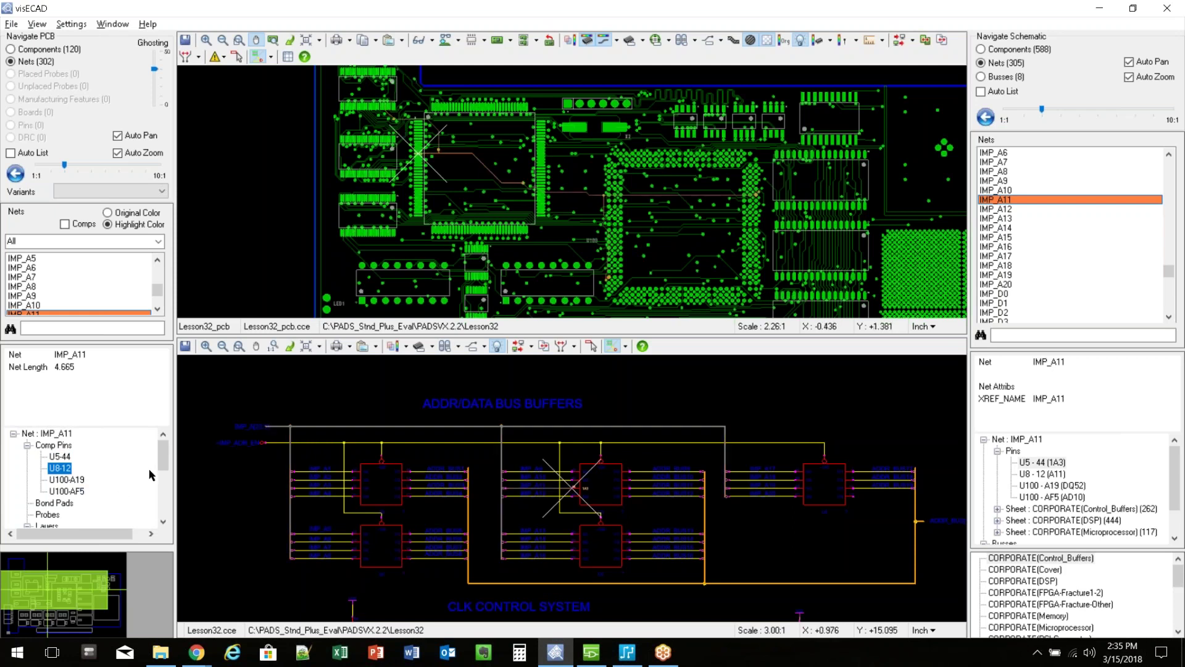
# Step: Highlight IMP_A11 on Routing Layer 2 (0.768), Routing Layer 5 (2.072) and Solder Side Layer 6 (0.581)
pyautogui.moveTo(165, 457)
pyautogui.mouseDown()
pyautogui.moveTo(166, 500)
pyautogui.moveTo(165, 477)
pyautogui.mouseUp()
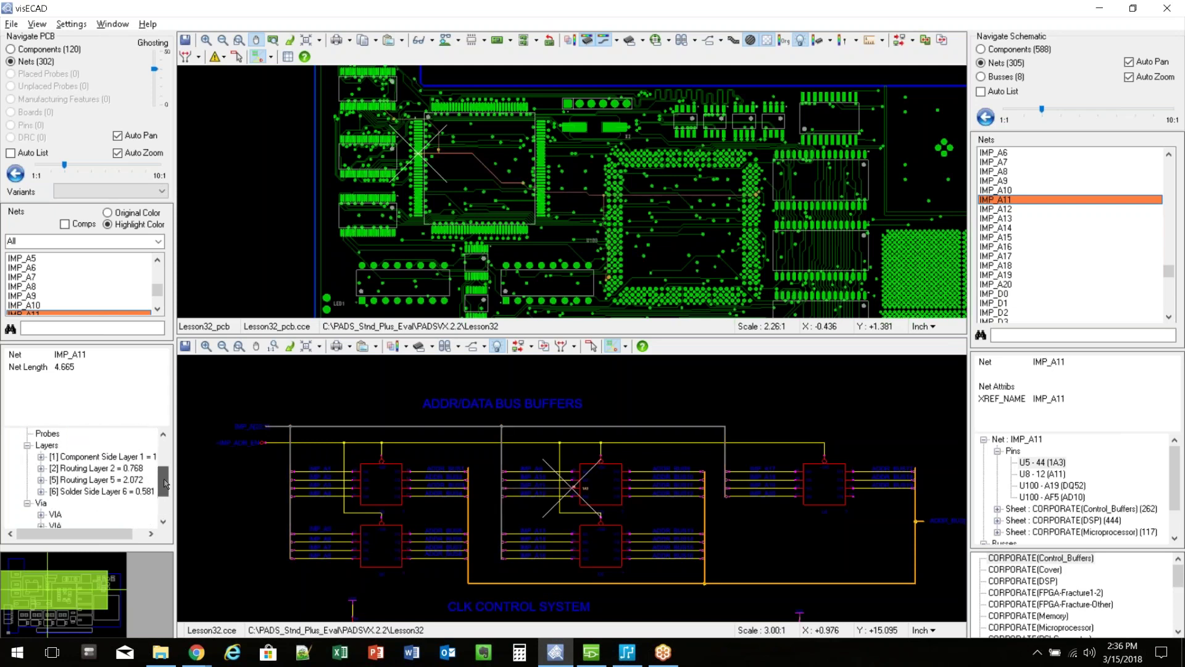
pyautogui.click(99, 468)
pyautogui.click(124, 481)
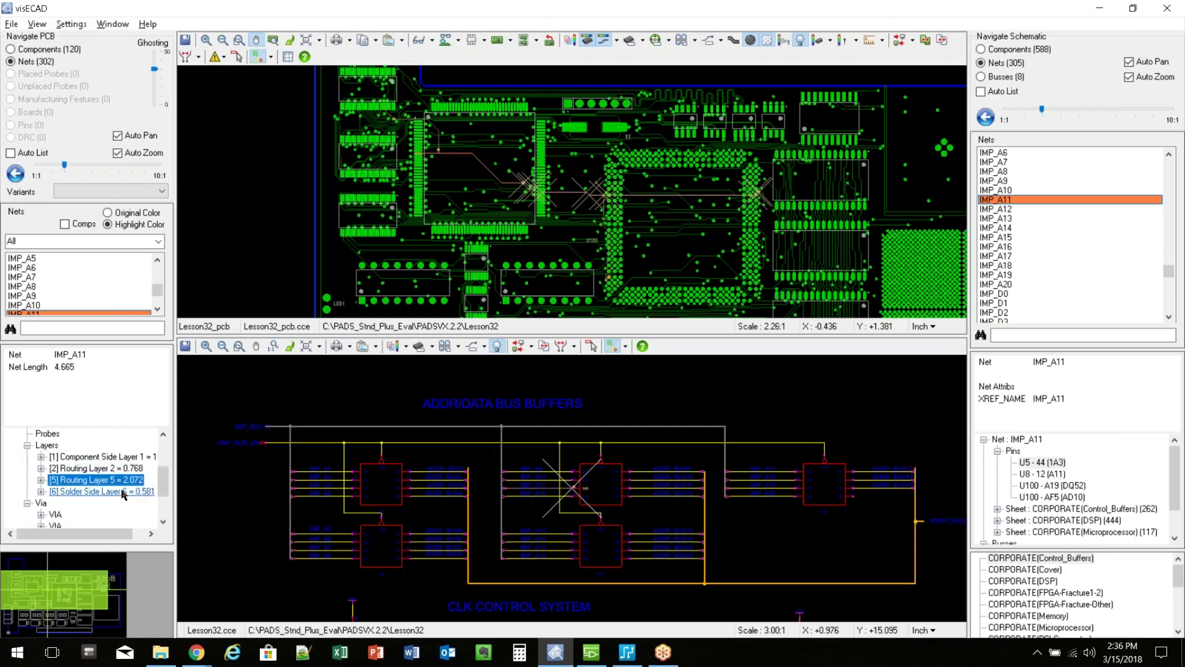
pyautogui.click(126, 492)
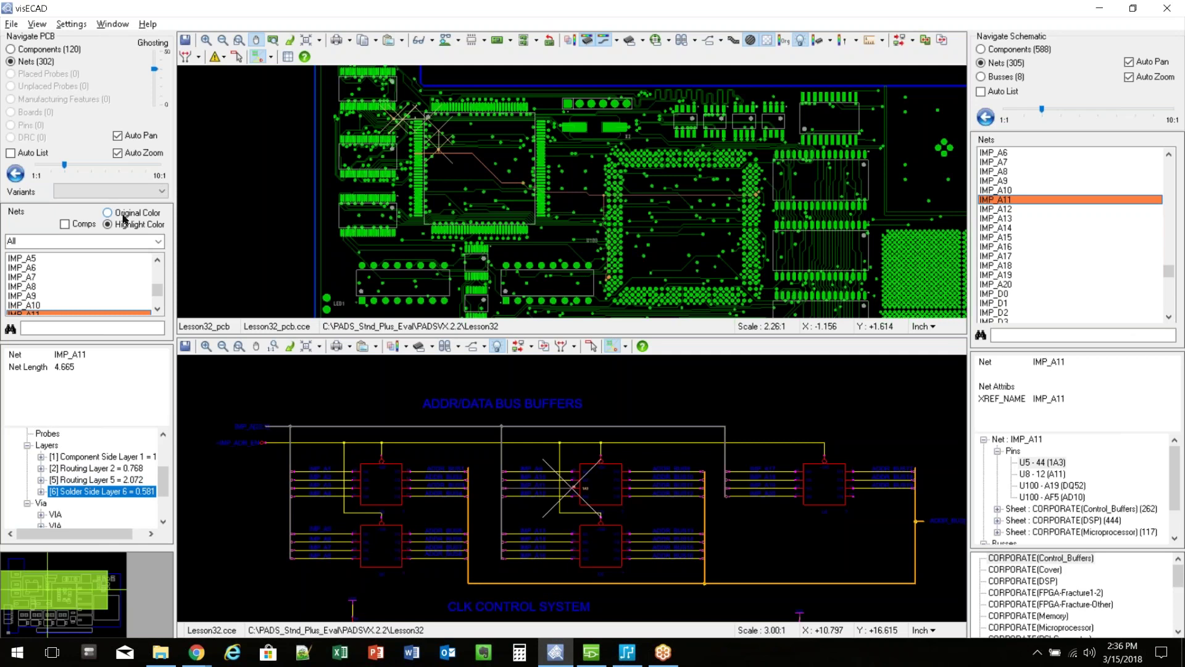
pyautogui.moveTo(162, 296); pyautogui.dragTo(158, 259)
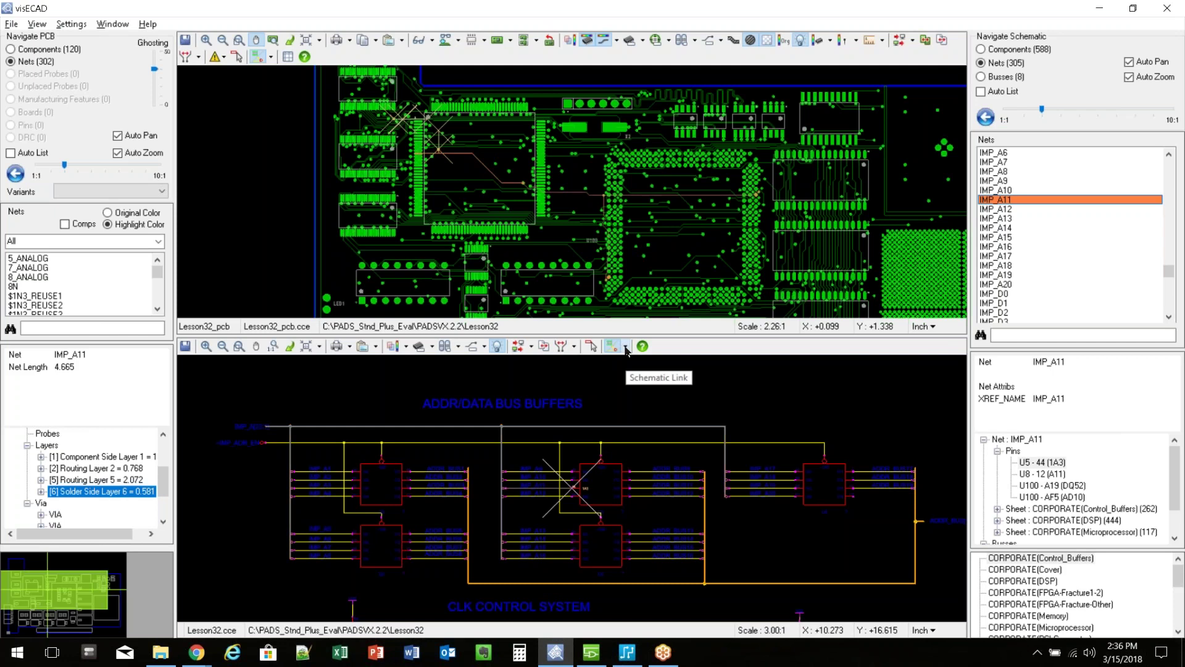
# Step: Choose Connect to PADS from the schematic's Automation Connect dropdown
pyautogui.click(622, 346)
pyautogui.click(592, 348)
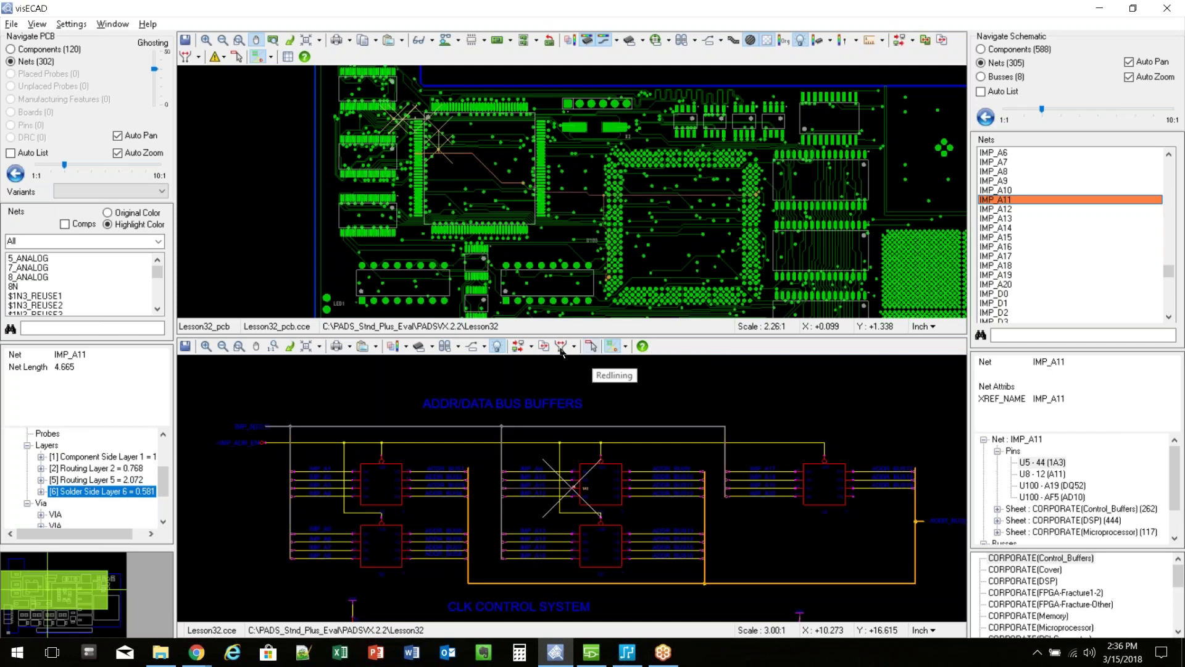
pyautogui.click(529, 348)
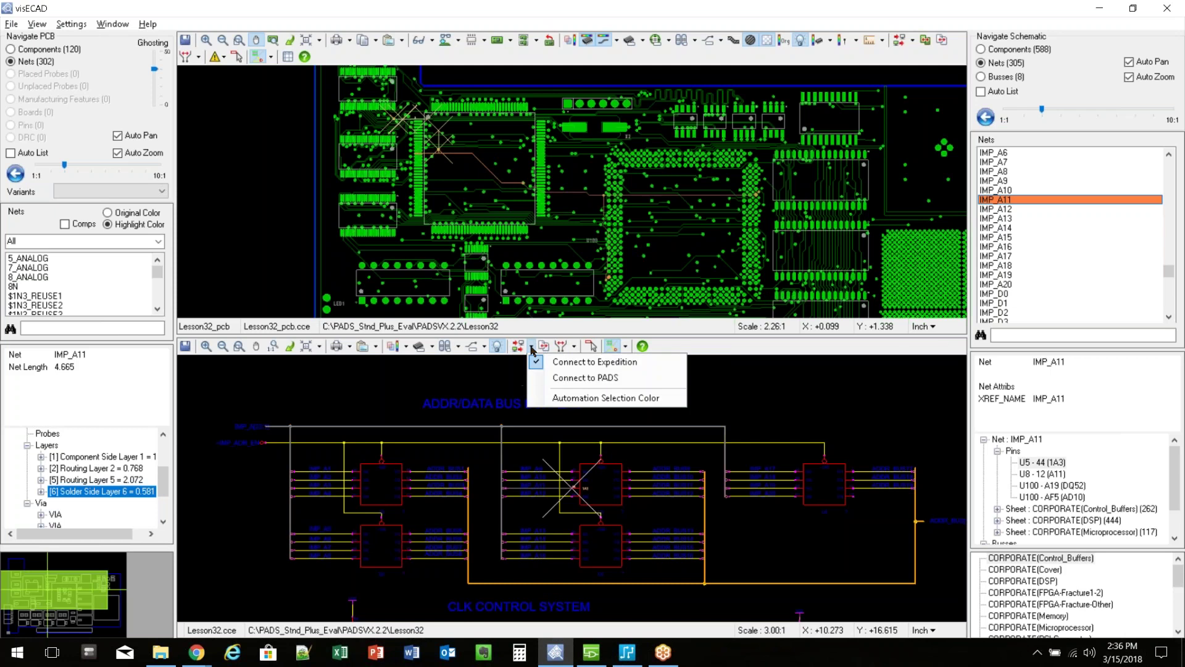
pyautogui.click(600, 378)
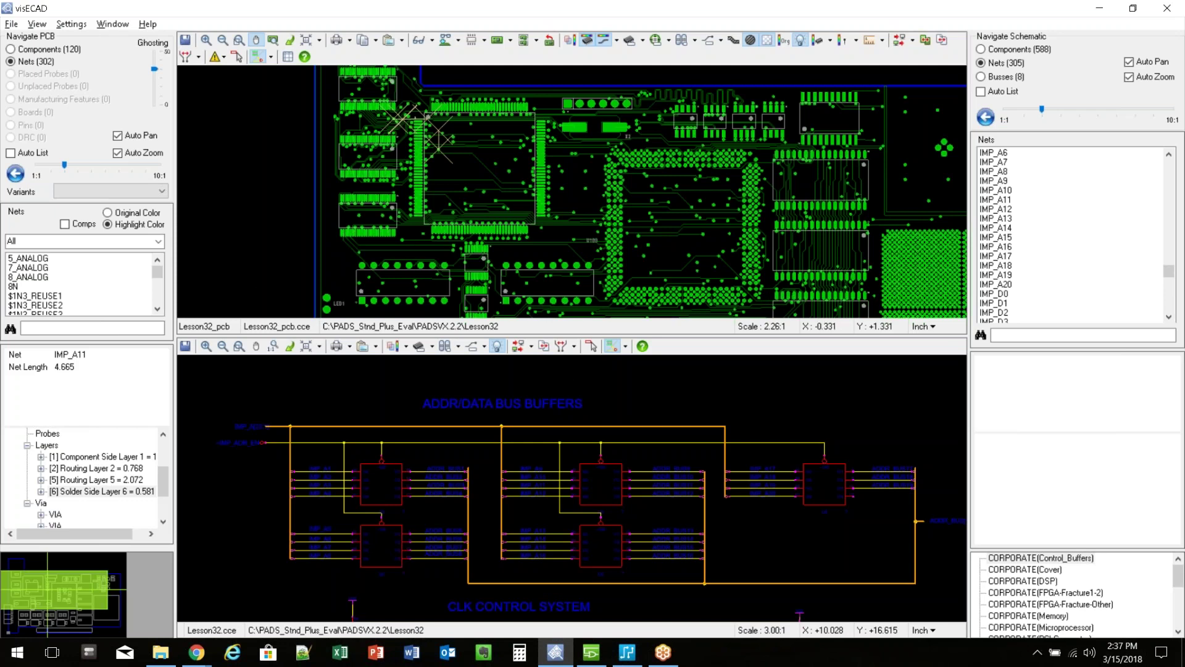
pyautogui.click(532, 346)
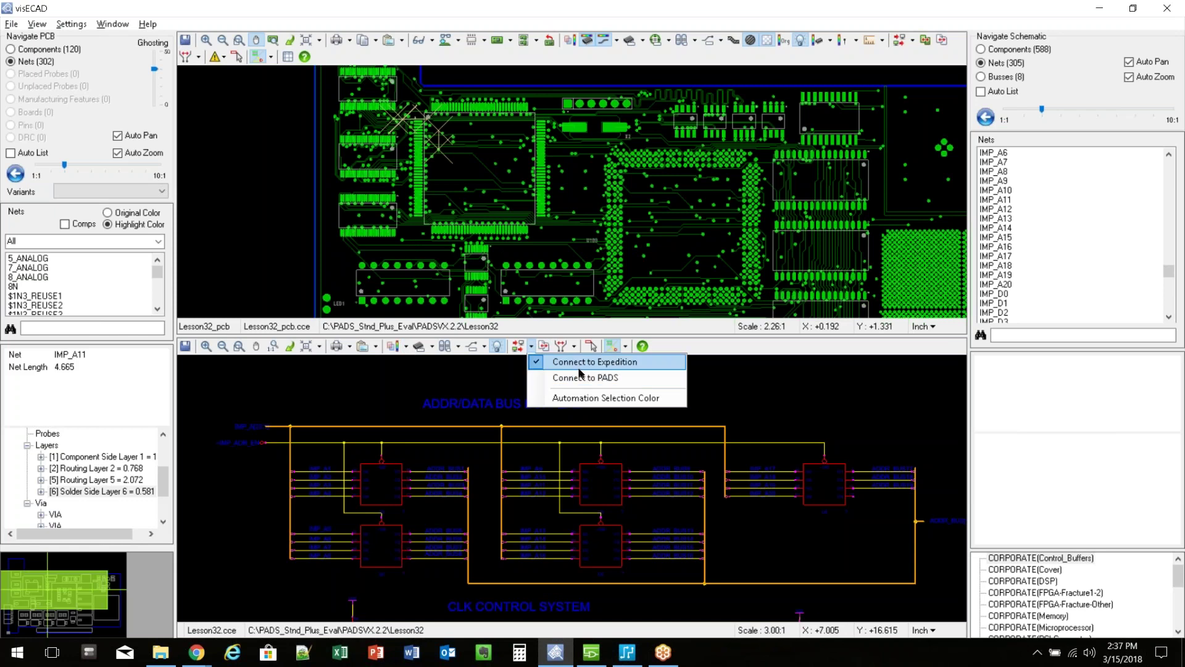
pyautogui.click(593, 361)
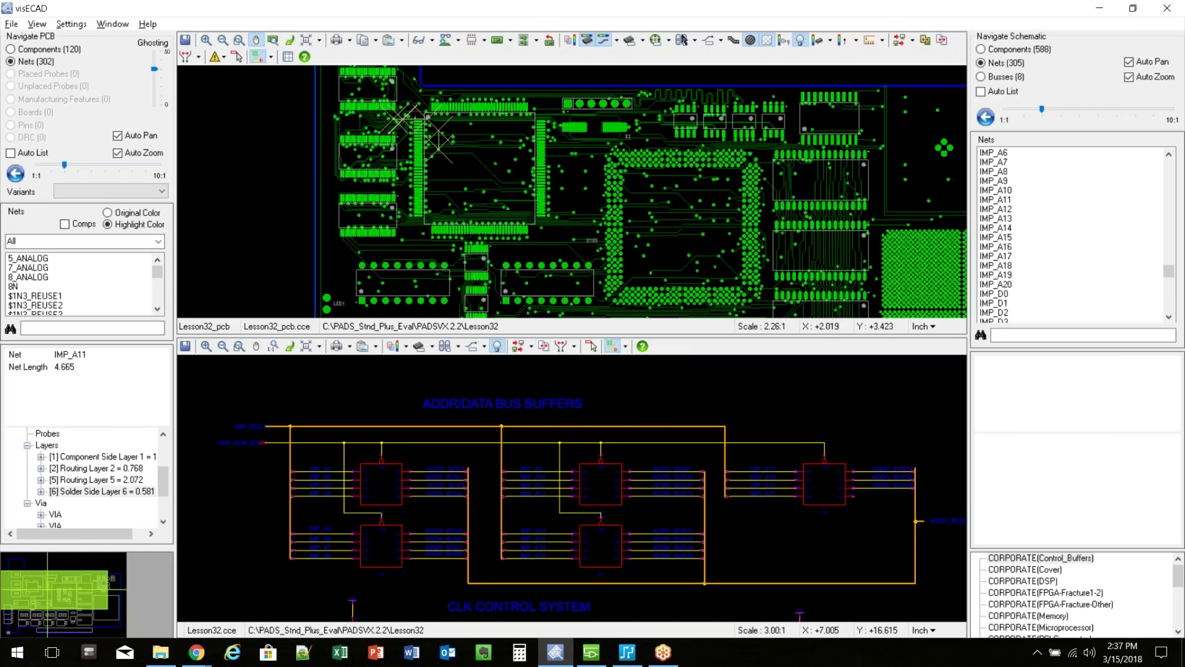